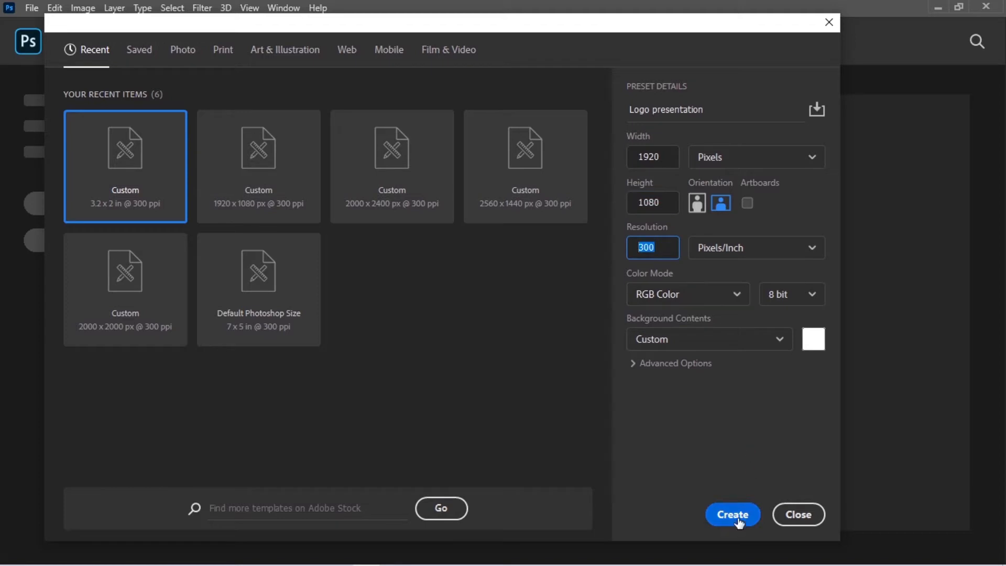
Create the Logo presentation document at 1920 × 1080 px and 300 ppi with a custom white background.
left_click(813, 339)
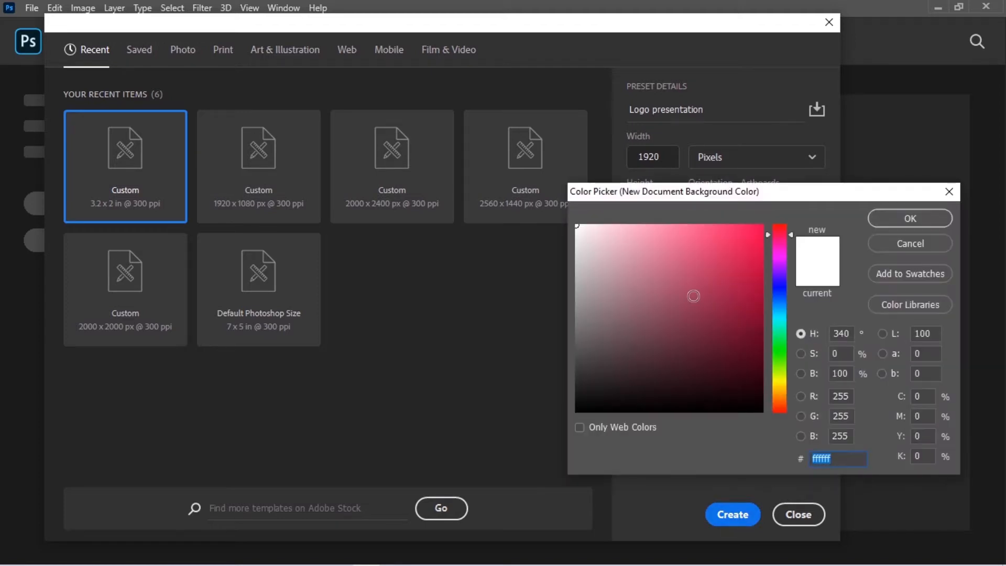
left_click_drag(593, 234, 560, 217)
left_click(911, 219)
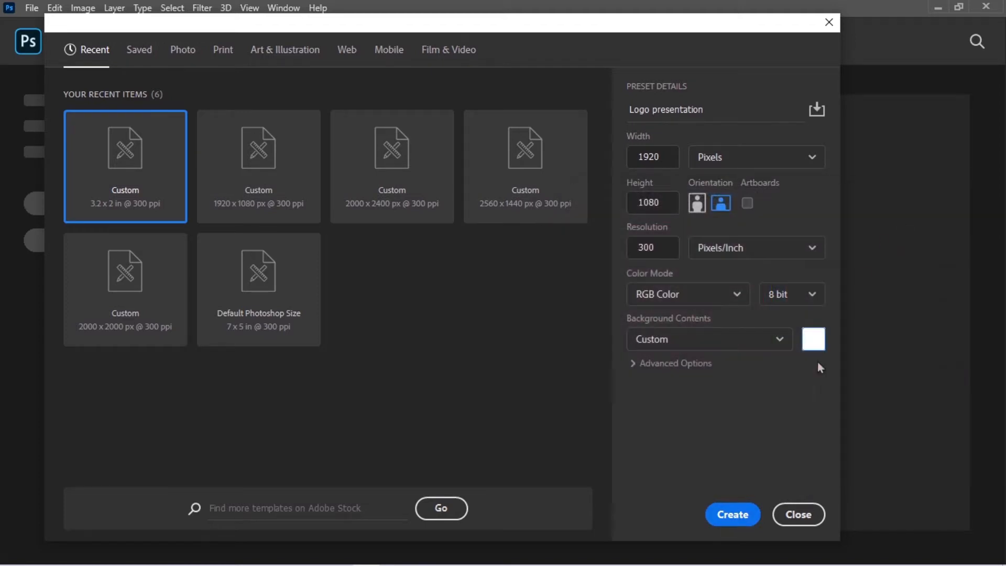
left_click(732, 514)
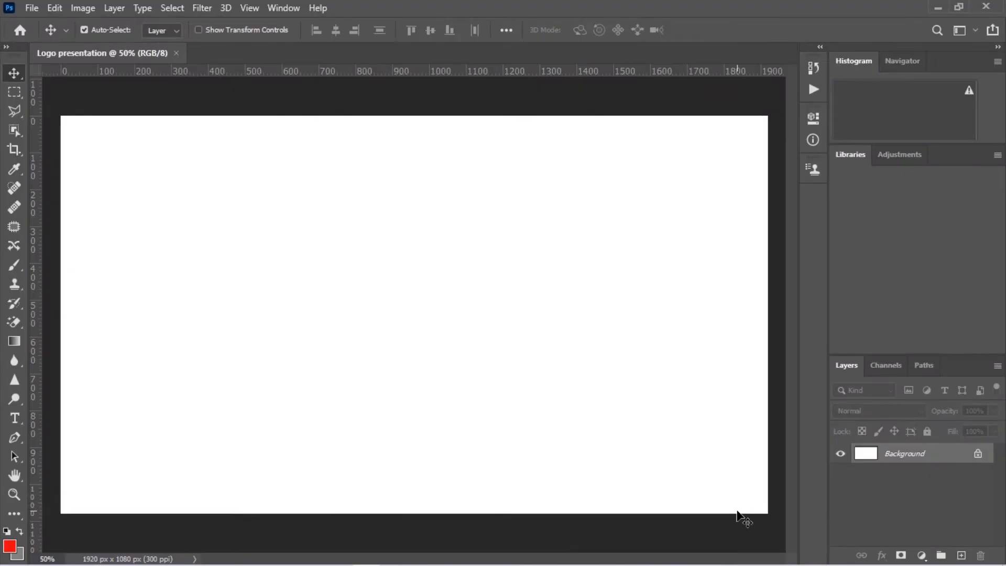
Open the Logo PSD from the Desktop and copy all its artwork into the Logo presentation document.
left_click(31, 8)
left_click(42, 37)
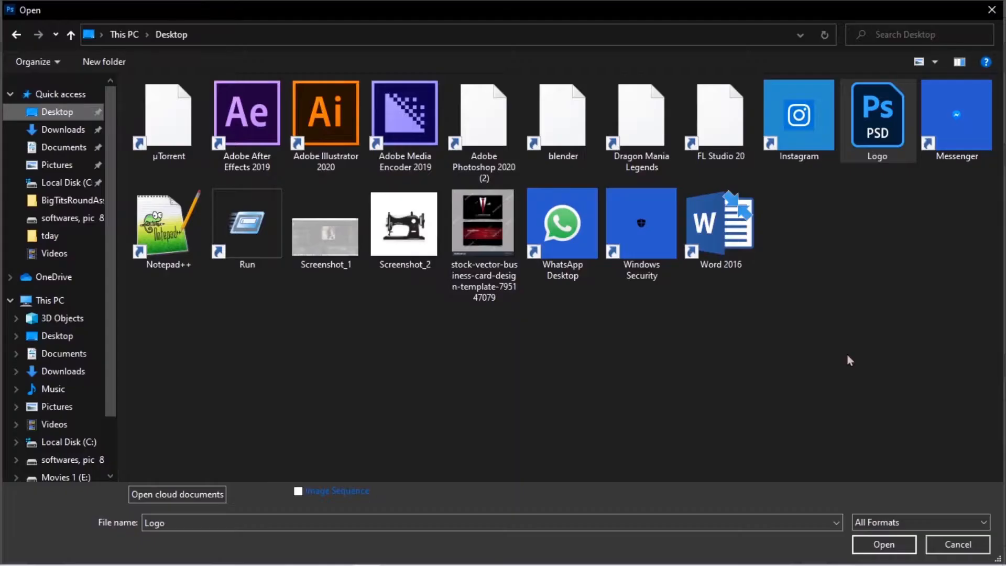
left_click(888, 131)
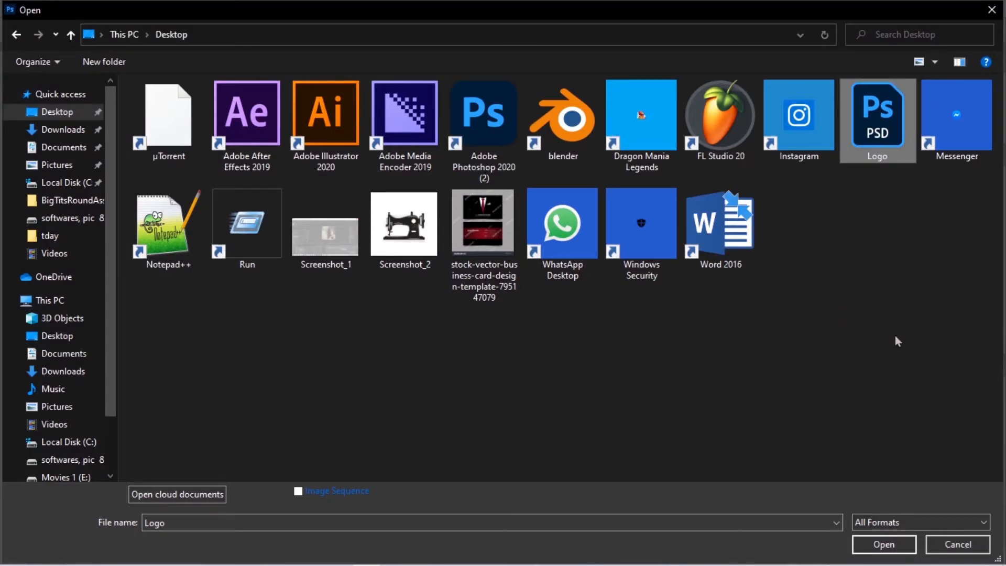
left_click(883, 545)
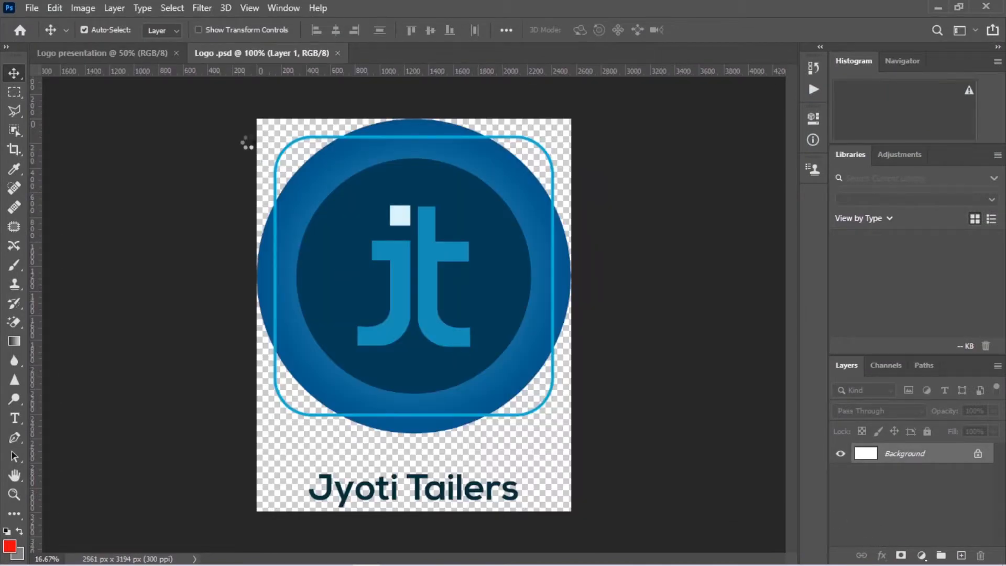
left_click_drag(212, 105, 596, 472)
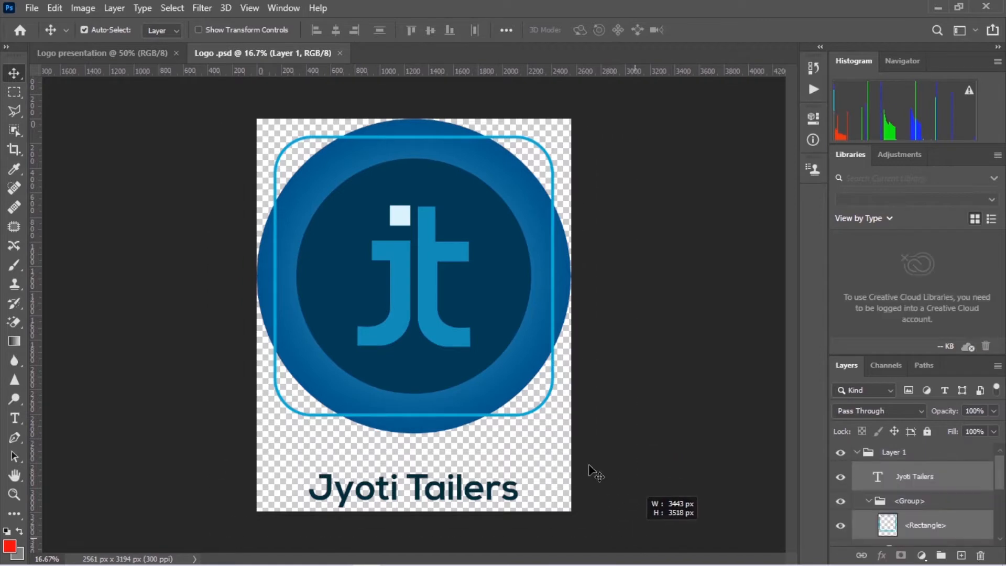
left_click_drag(409, 285, 448, 341)
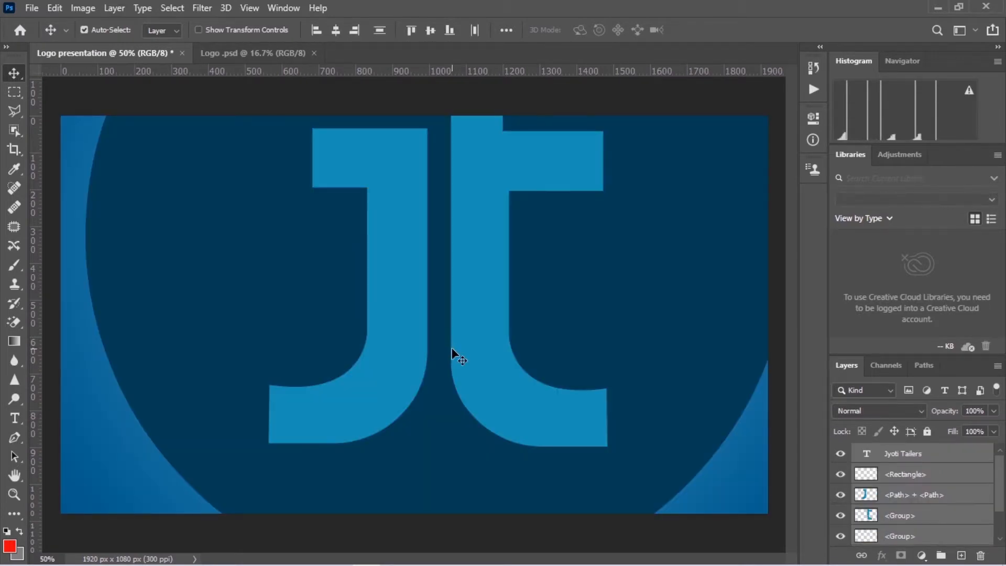
Scale the logo artwork to about 23% centred on the canvas, and group its layers.
key("ctrl+t")
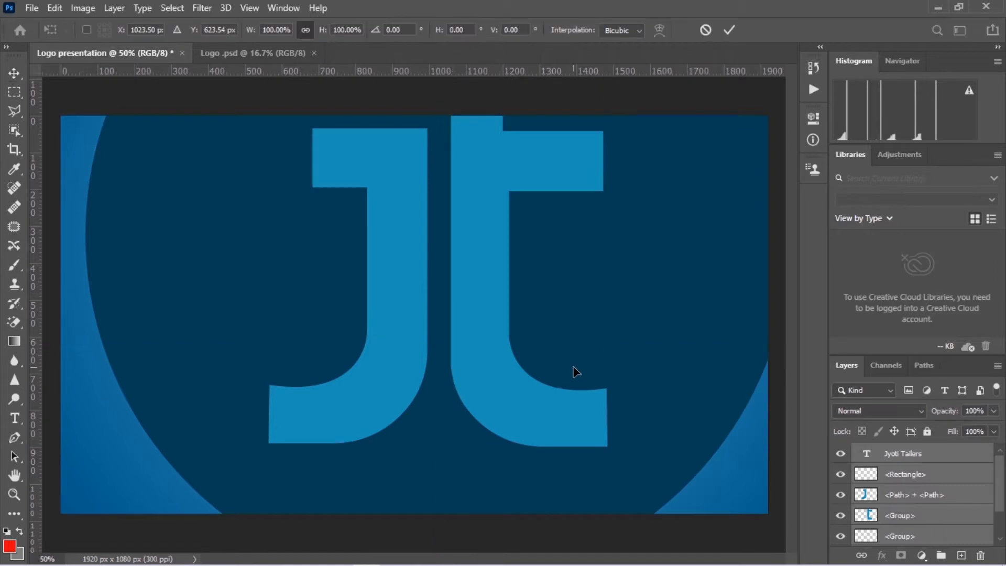
key("ctrl+minus")
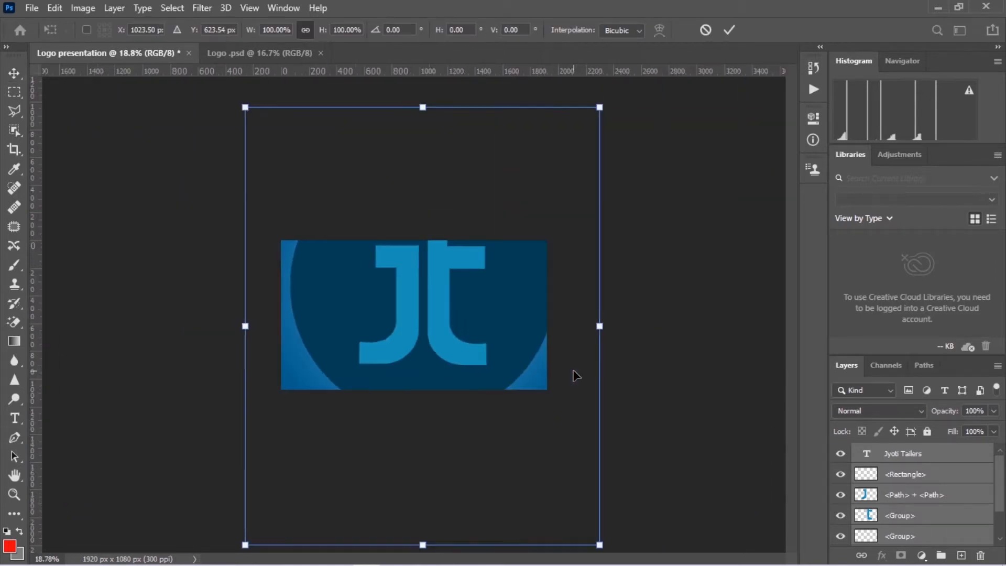
left_click_drag(589, 118, 325, 444)
left_click_drag(294, 491, 411, 306)
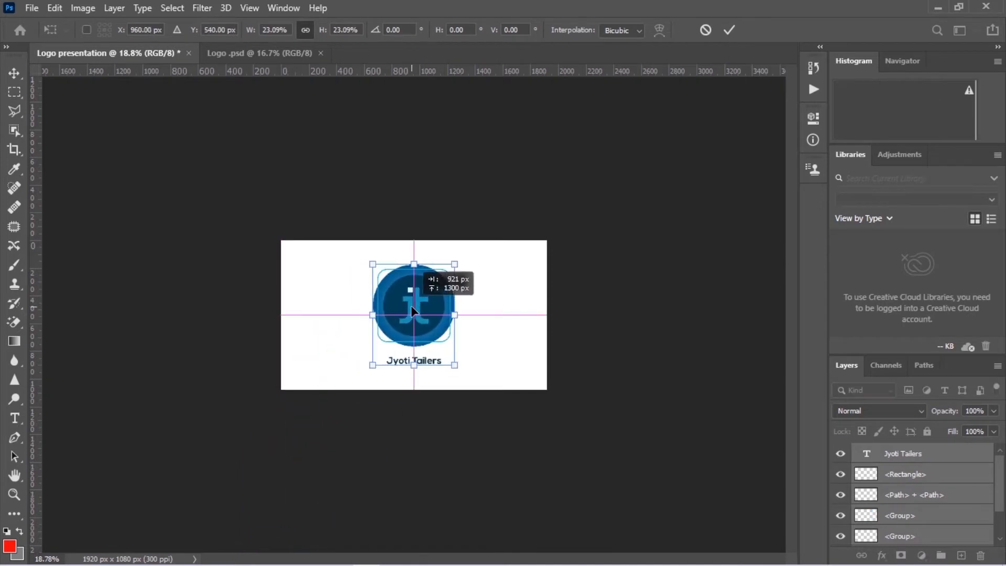
key("ctrl+0")
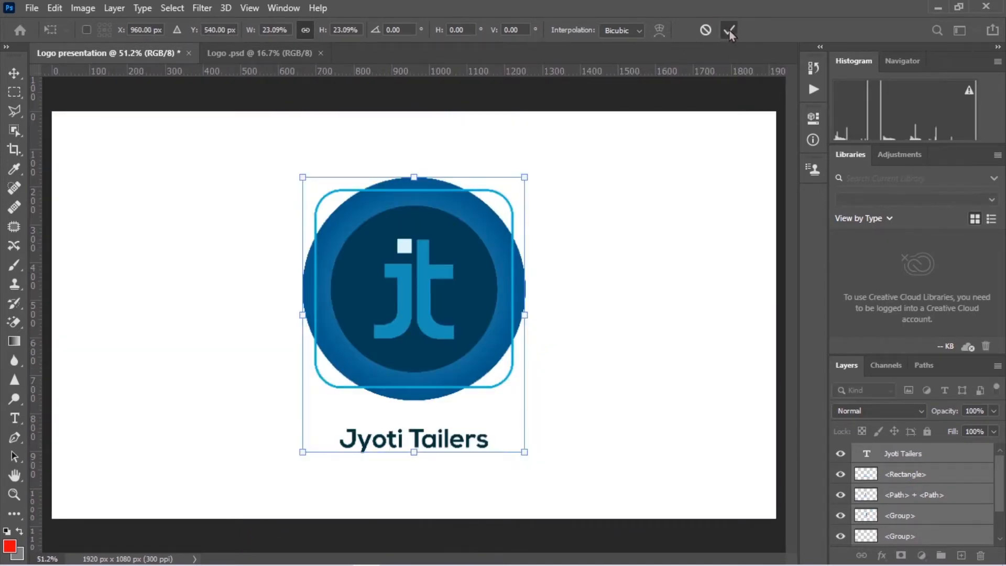
left_click(730, 29)
key("ctrl+g")
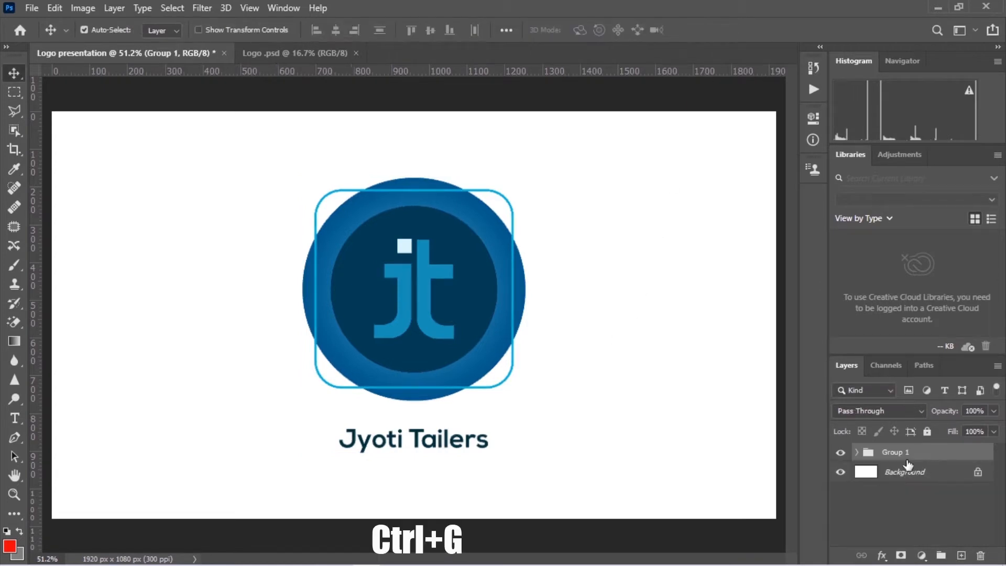
Add a gradient fill layer directly above the Background layer, beneath the logo group.
left_click(954, 475)
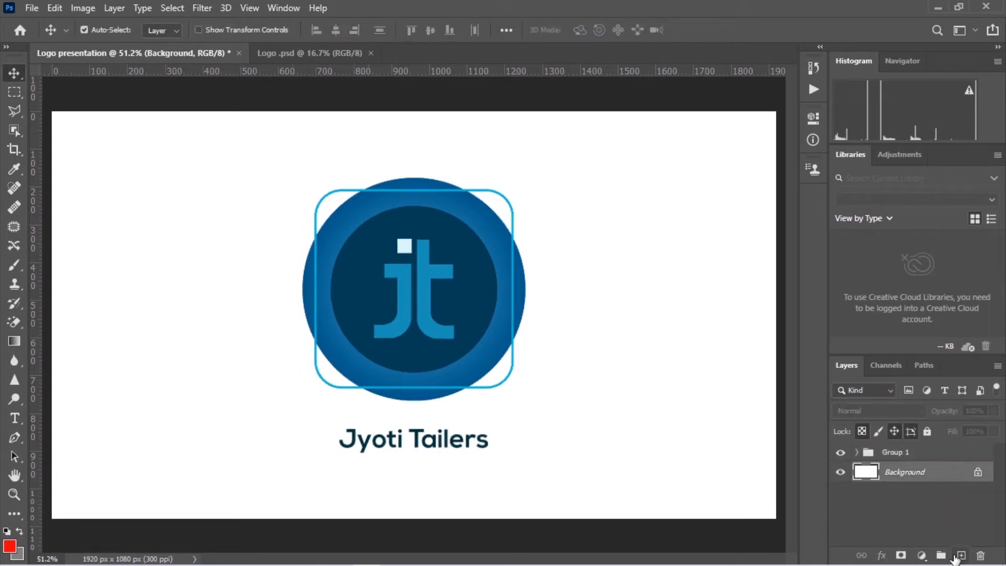
left_click(961, 555)
left_click(921, 555)
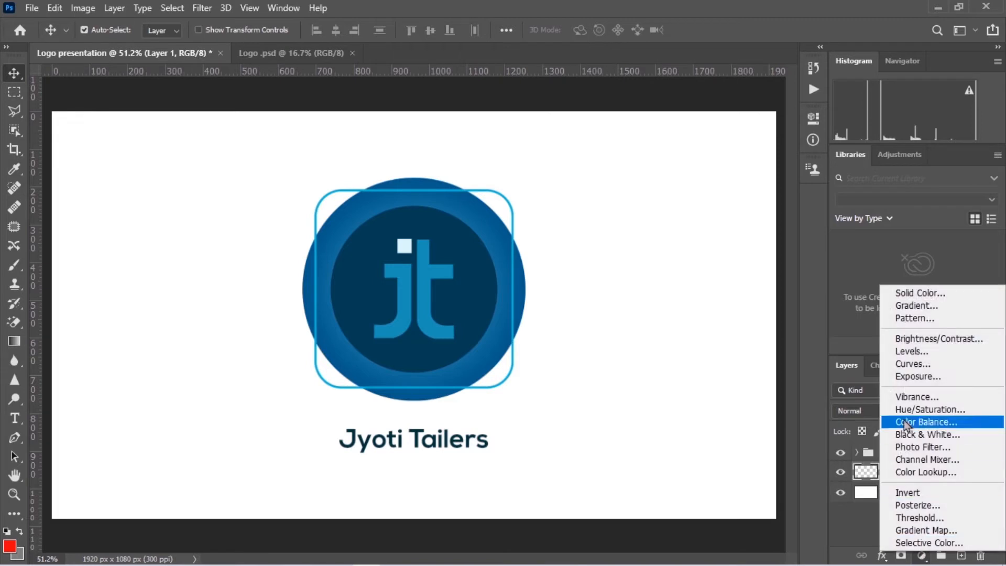
left_click(920, 304)
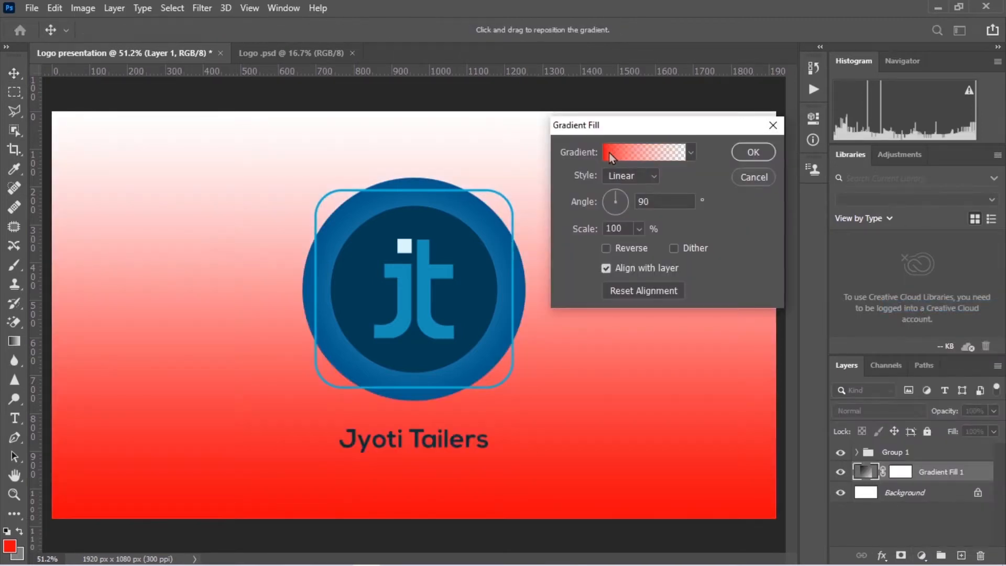
Set the gradient's starting colour stop to dark blue #003156.
left_click(609, 153)
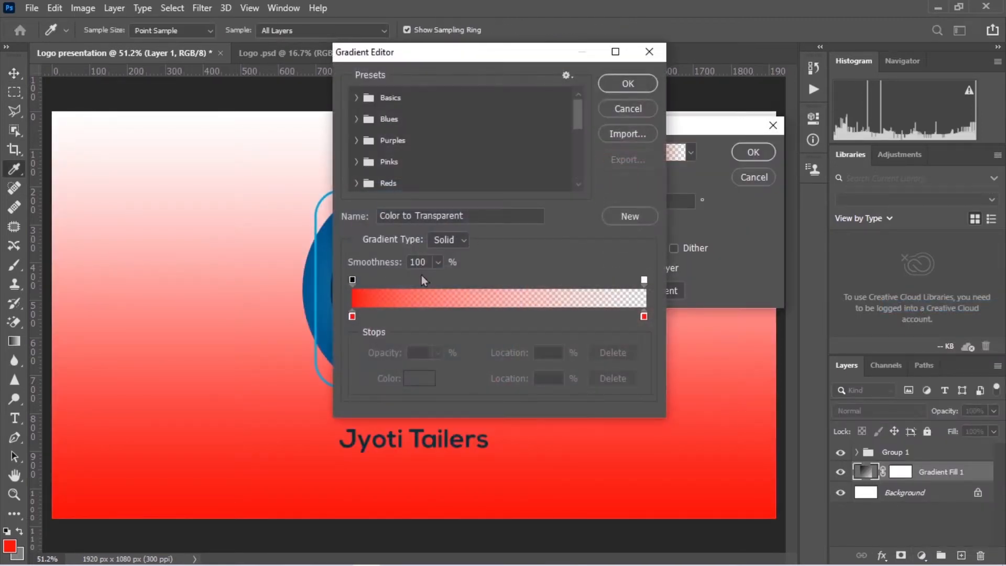
left_click(352, 316)
double_click(411, 379)
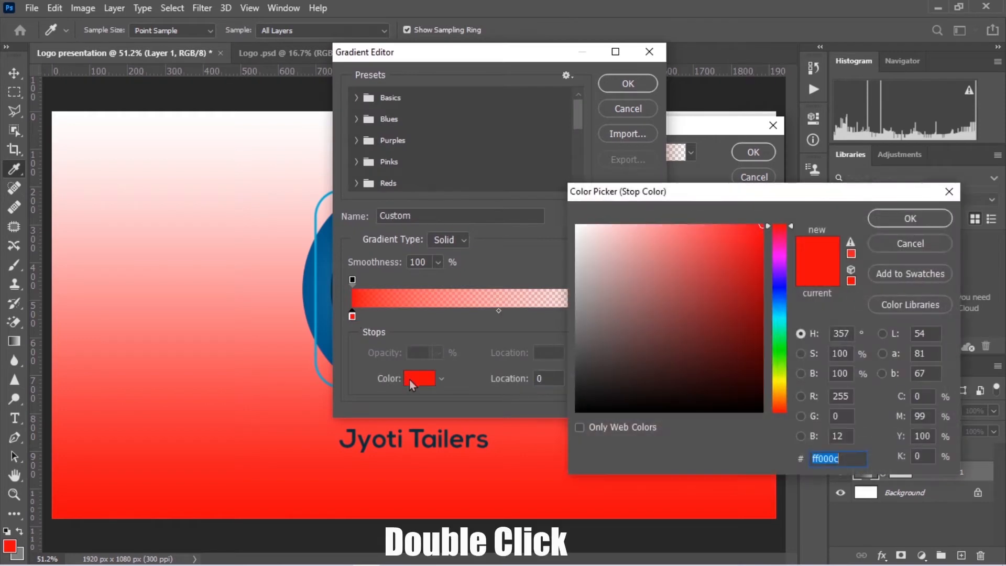
type("00365f")
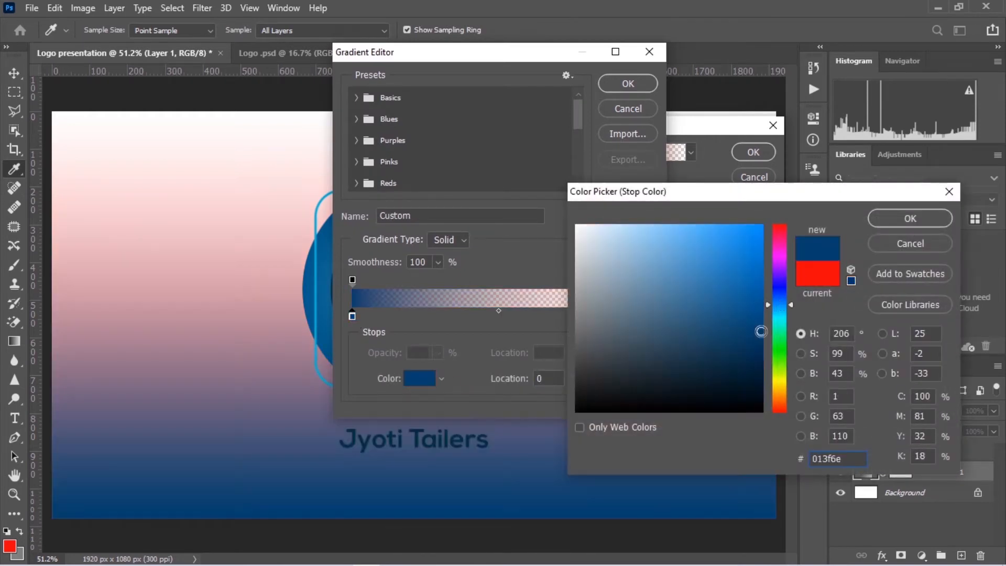
left_click_drag(764, 343, 761, 355)
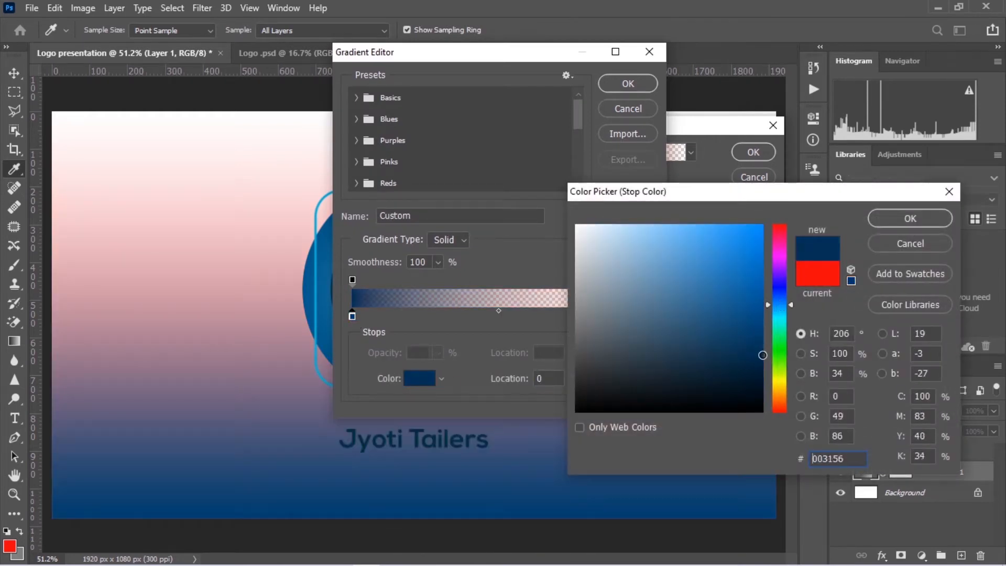
left_click(901, 220)
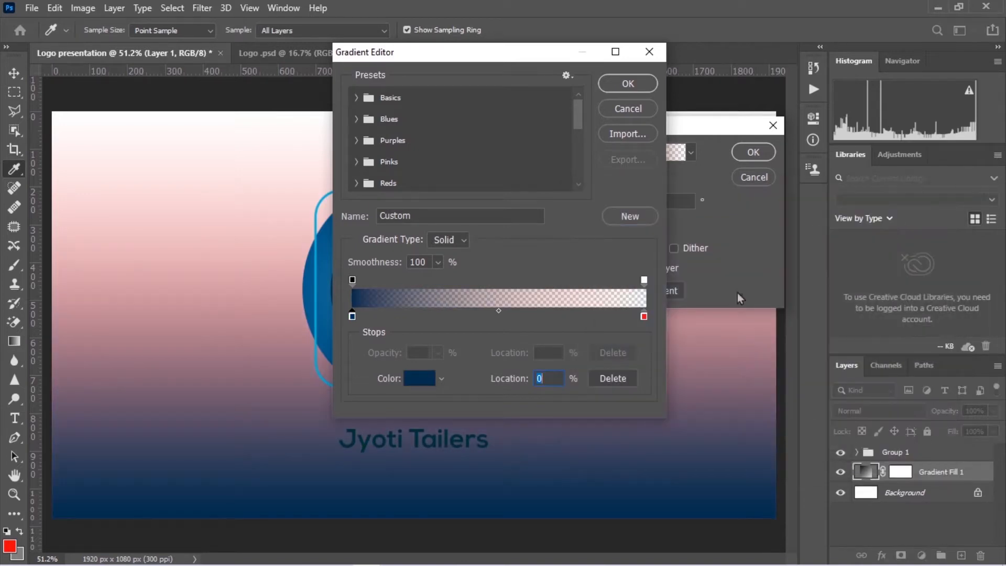
Set the gradient's end colour stop to a bright blue with a hue of 205° at full saturation and brightness.
left_click(644, 316)
double_click(409, 378)
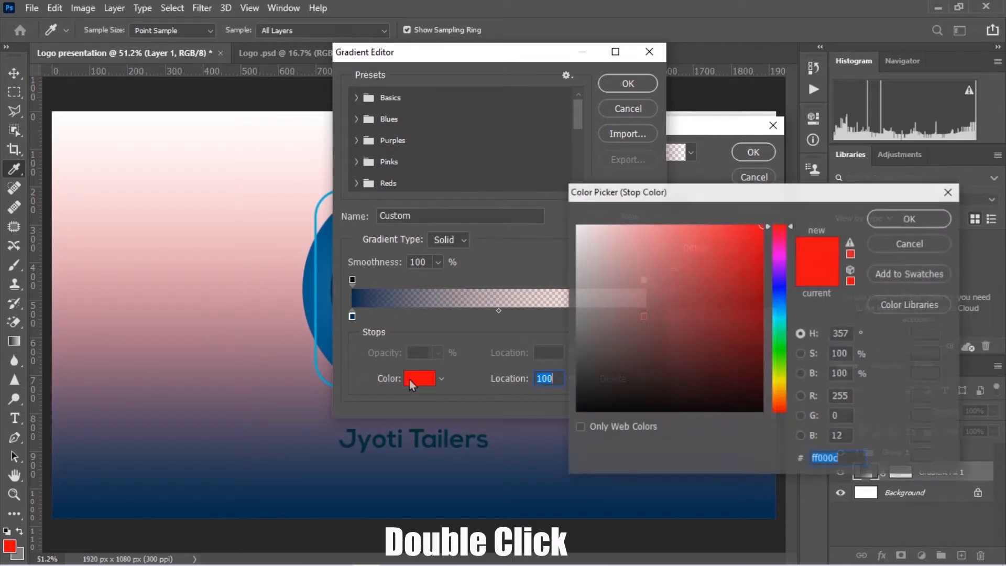
left_click(780, 332)
left_click_drag(781, 324, 777, 306)
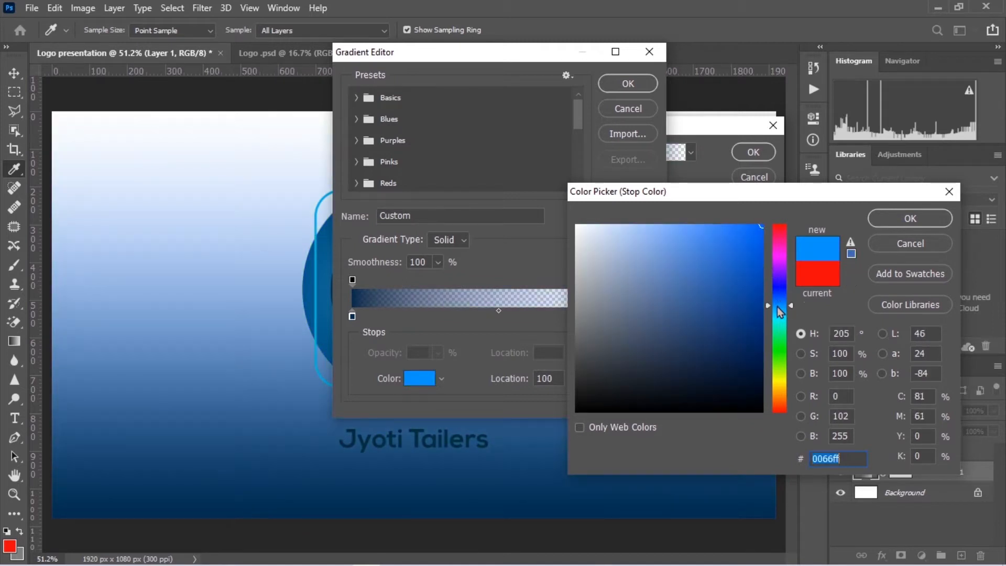
left_click(897, 224)
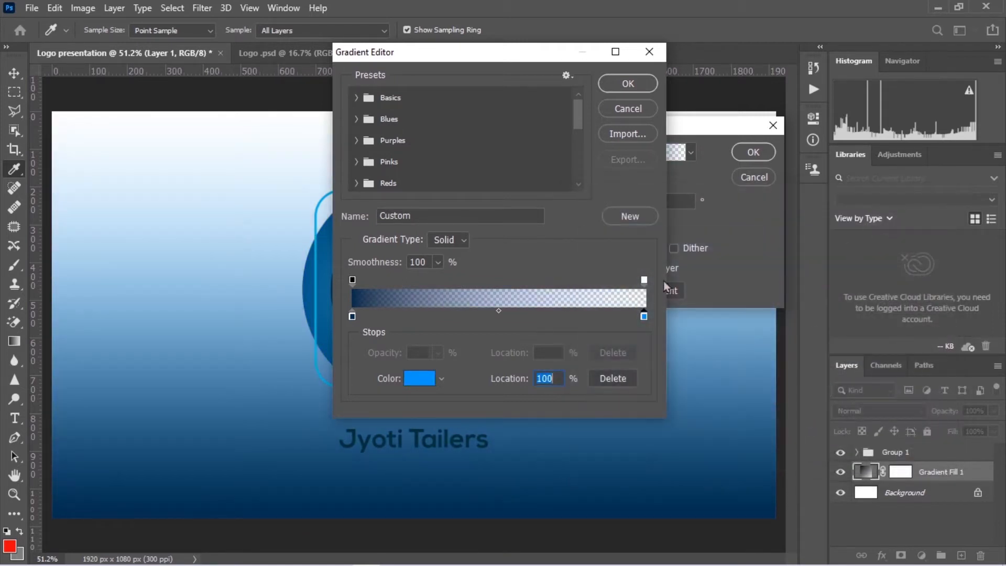
Raise the gradient's end opacity stop to 100% and accept the edited gradient.
left_click(644, 280)
left_click_drag(438, 352, 552, 375)
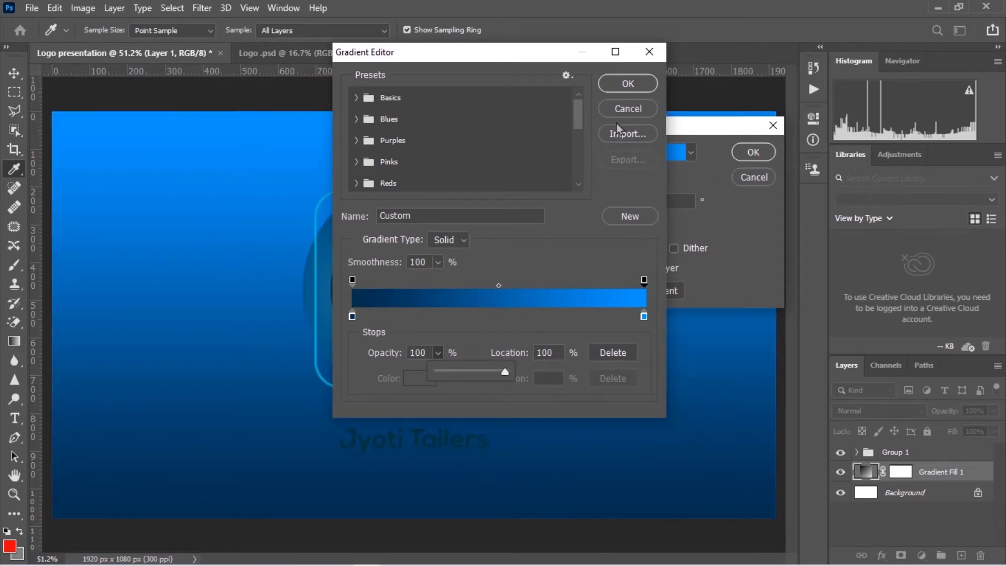
left_click(628, 84)
Make the gradient fill a reversed Radial gradient with a scale of 177%.
left_click(647, 178)
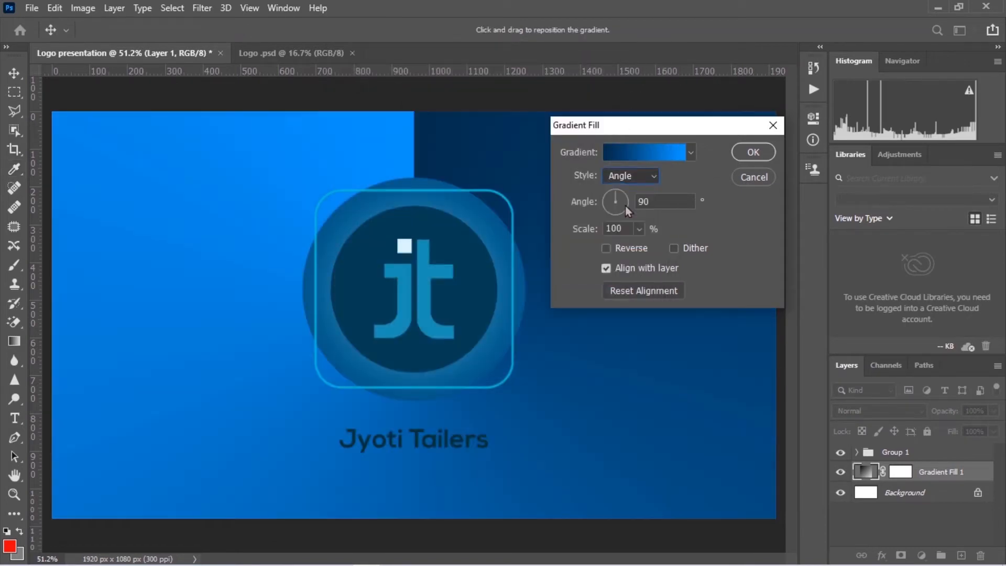
left_click(625, 206)
left_click(605, 249)
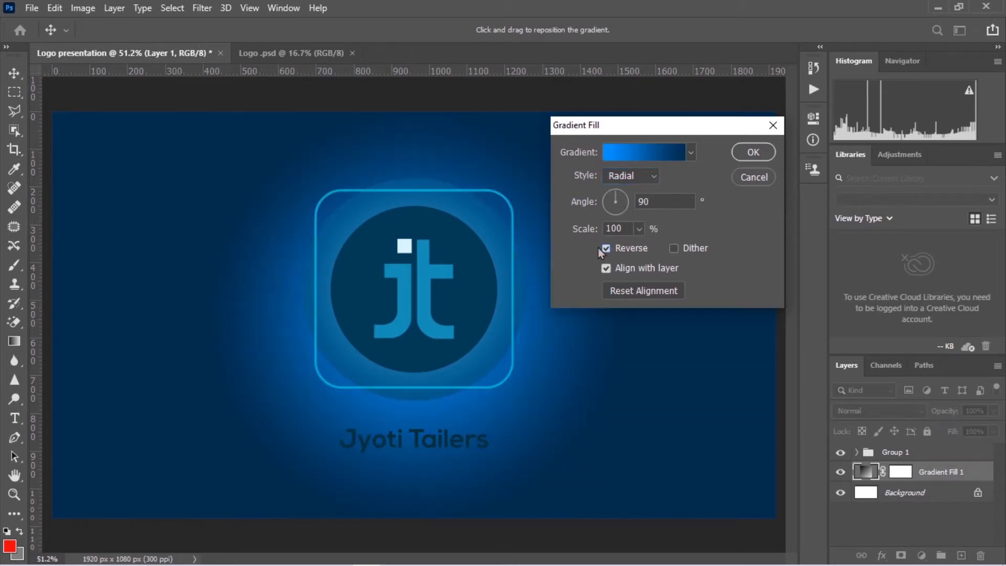
left_click(641, 229)
left_click_drag(652, 241, 642, 247)
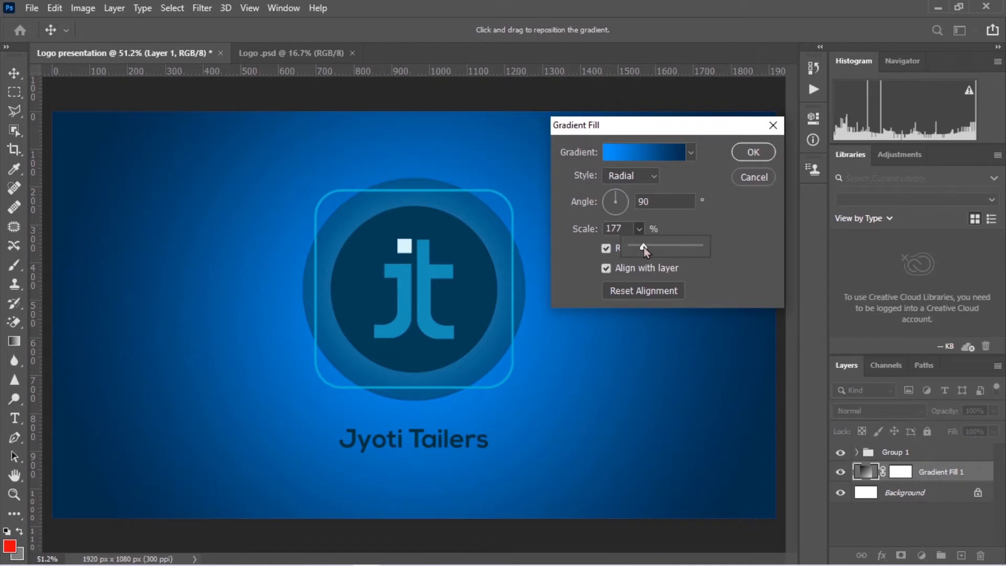
left_click(752, 152)
Add a new layer between the logo group and the gradient fill with the Soft Light blend mode.
left_click(961, 555, "ctrl")
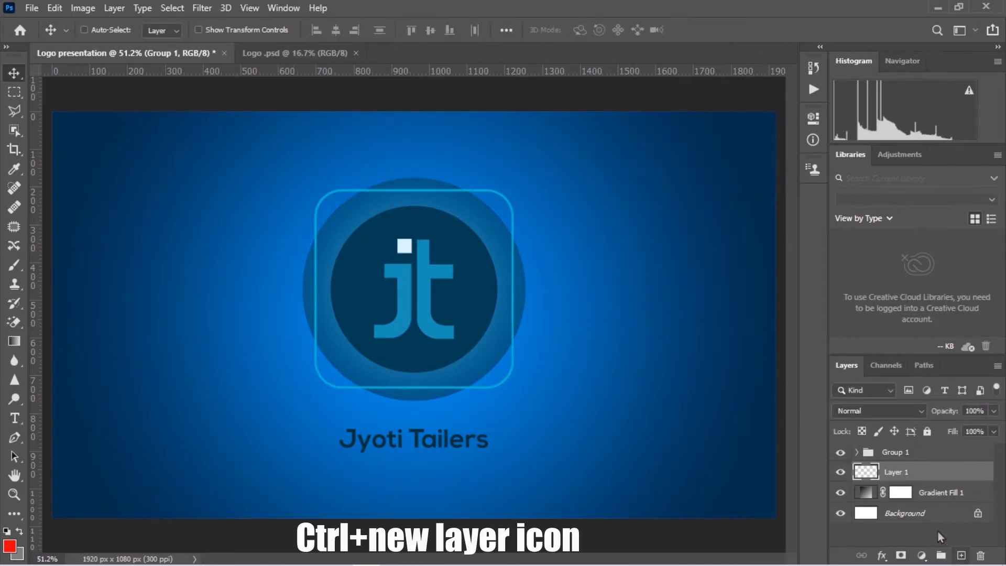
left_click(906, 411)
left_click(855, 389)
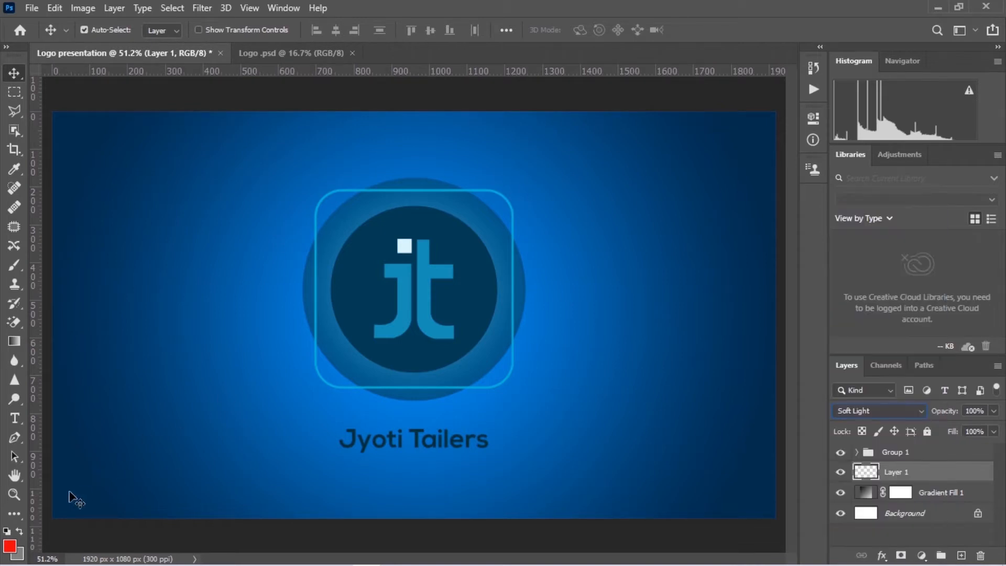
Set the foreground colour to light blue #73c3fb.
left_click(9, 546)
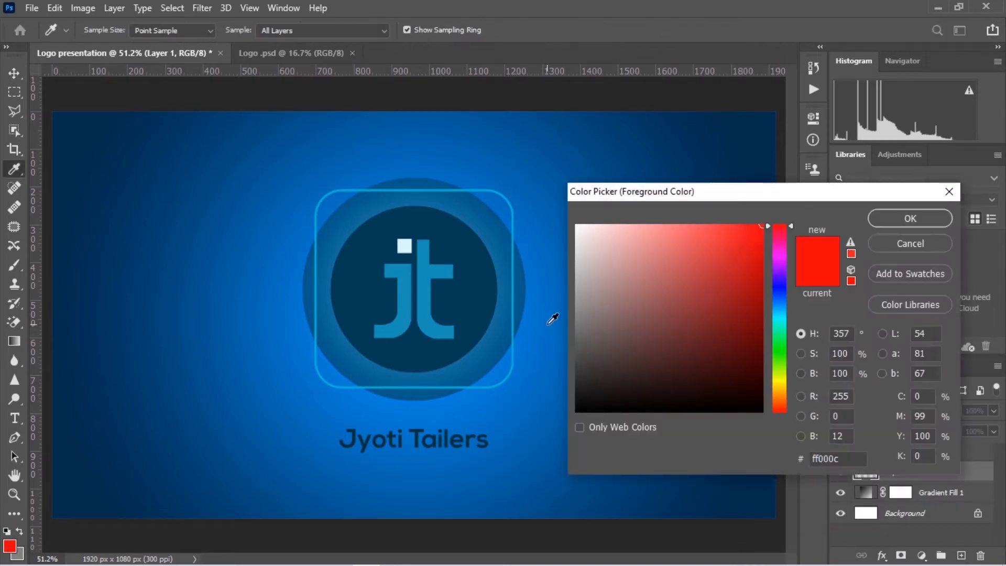
left_click(550, 317)
left_click(676, 228)
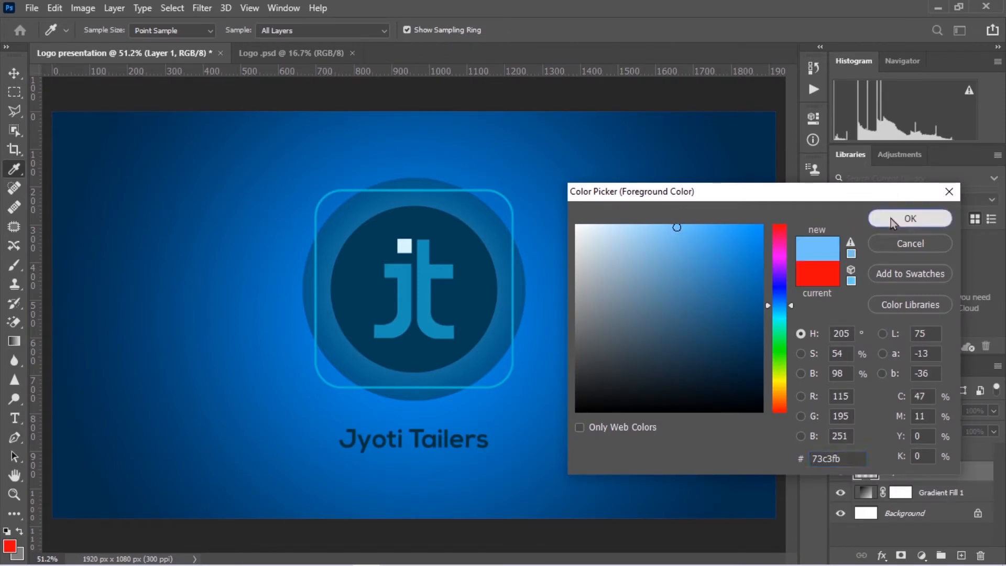
left_click(910, 218)
Choose the Brush tool and enlarge the soft round brush to 800 px.
left_click(14, 265)
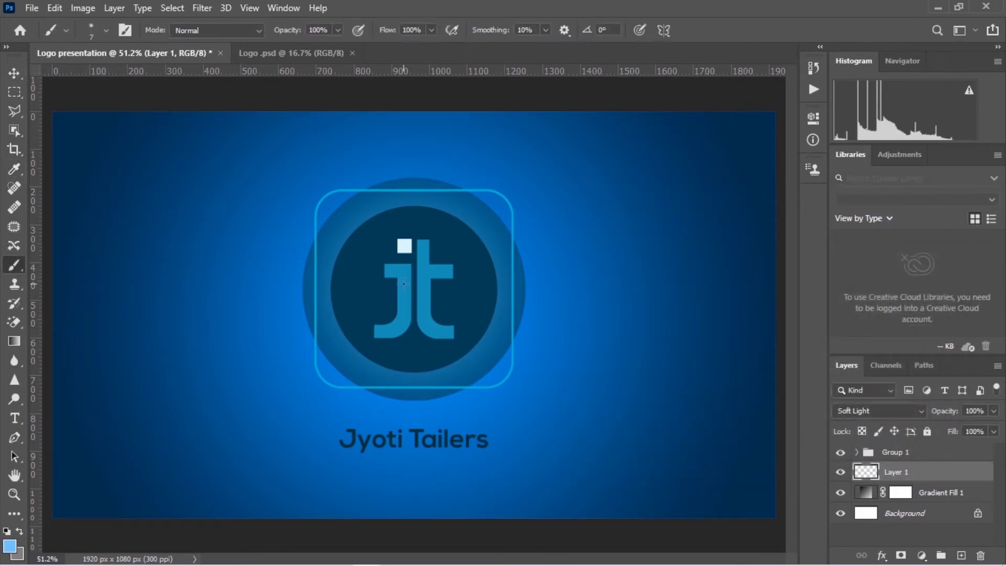
key("bracketright")
key("bracketright")
key("bracketright")
key("bracketright")
key("bracketright")
key("bracketright")
key("bracketright")
key("bracketright")
key("bracketright")
key("bracketright")
key("bracketright")
key("bracketright")
key("bracketright")
key("bracketright")
key("bracketright")
key("bracketright")
key("bracketright")
key("bracketright")
key("bracketright")
key("bracketright")
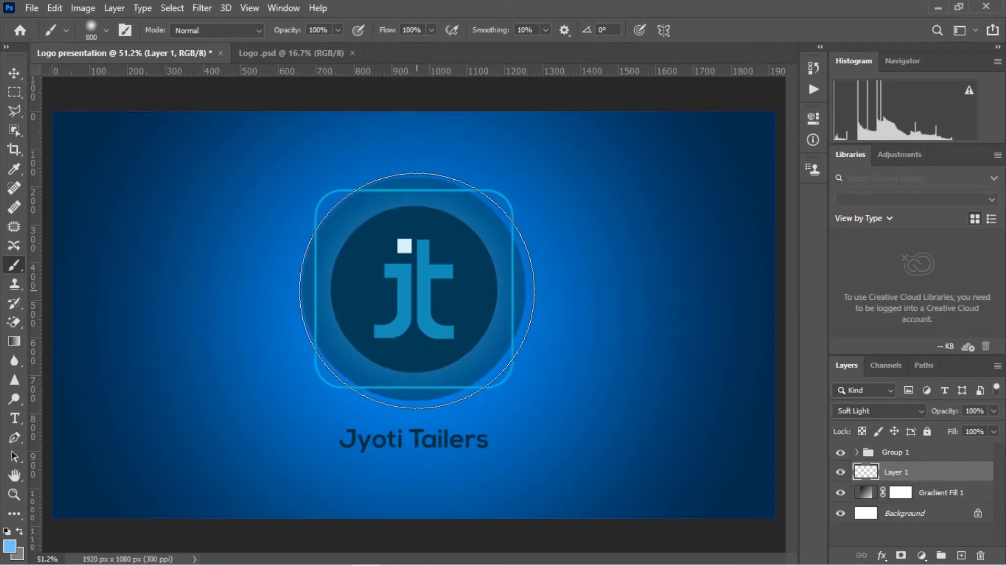
right_click(436, 297)
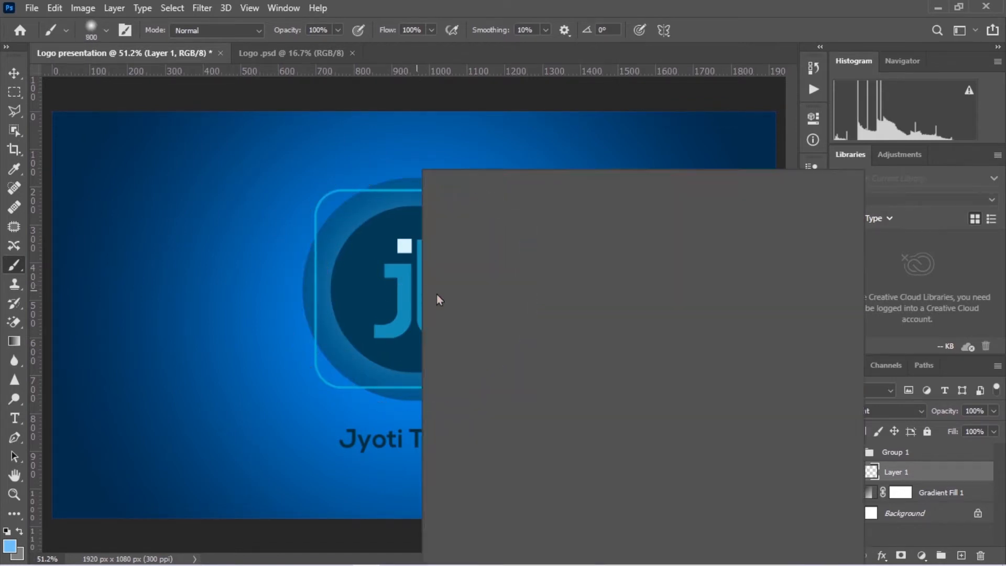
left_click(491, 328)
left_click(4, 266)
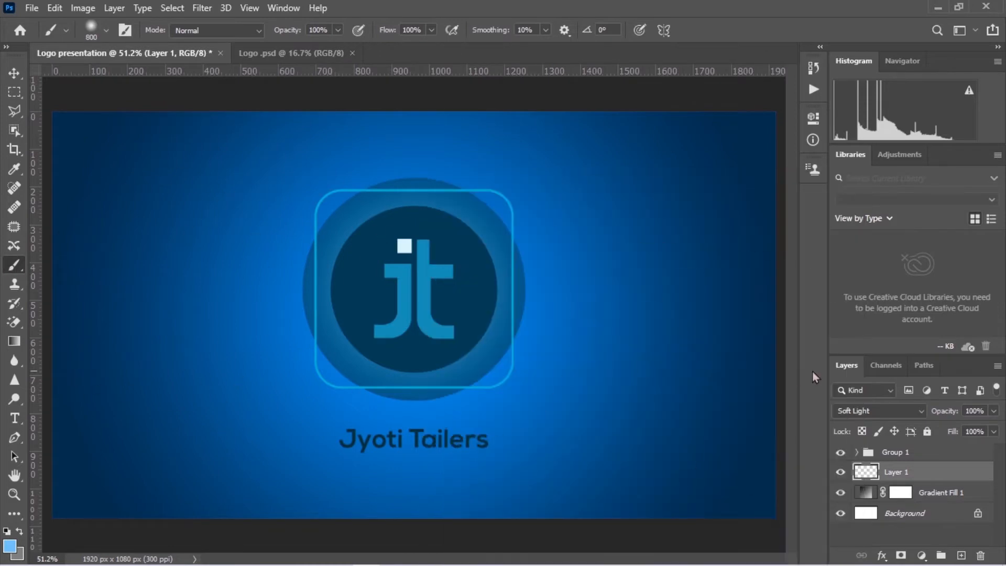
Set Layer 1 to the Linear Dodge (Add) blend mode and paint a single 900 px light blue dab centred behind the logo.
left_click(885, 410)
left_click(864, 351)
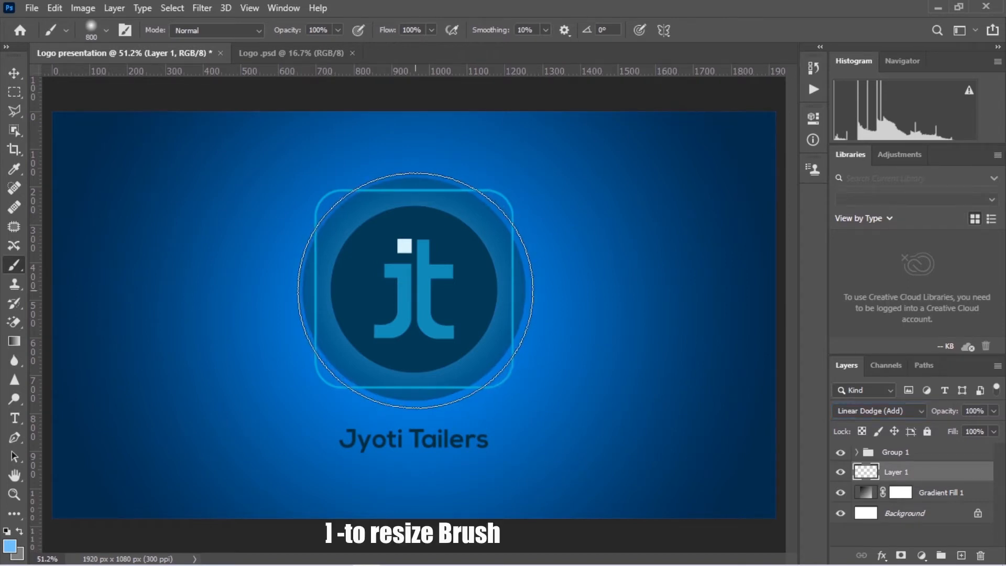
key("bracketright")
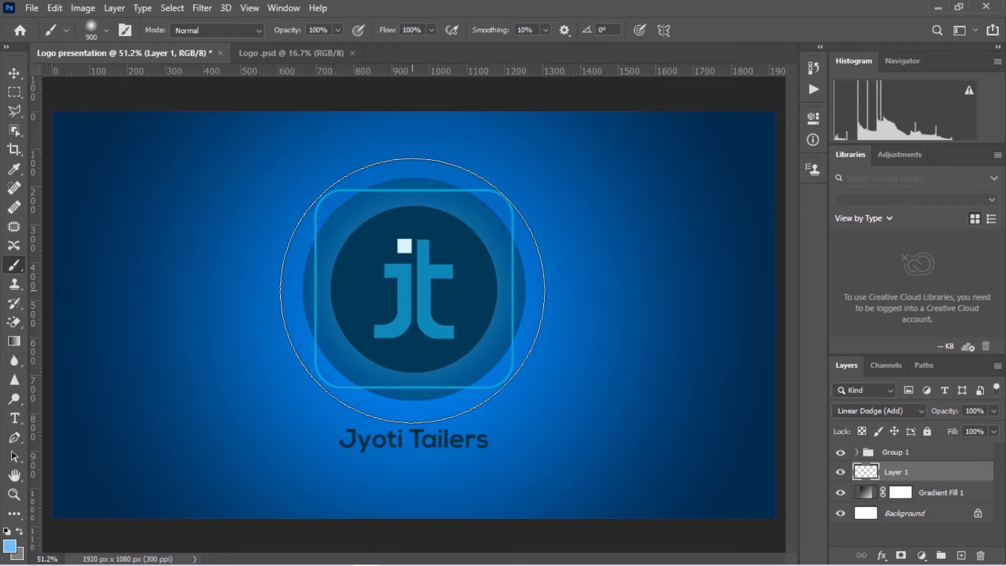
left_click(412, 290)
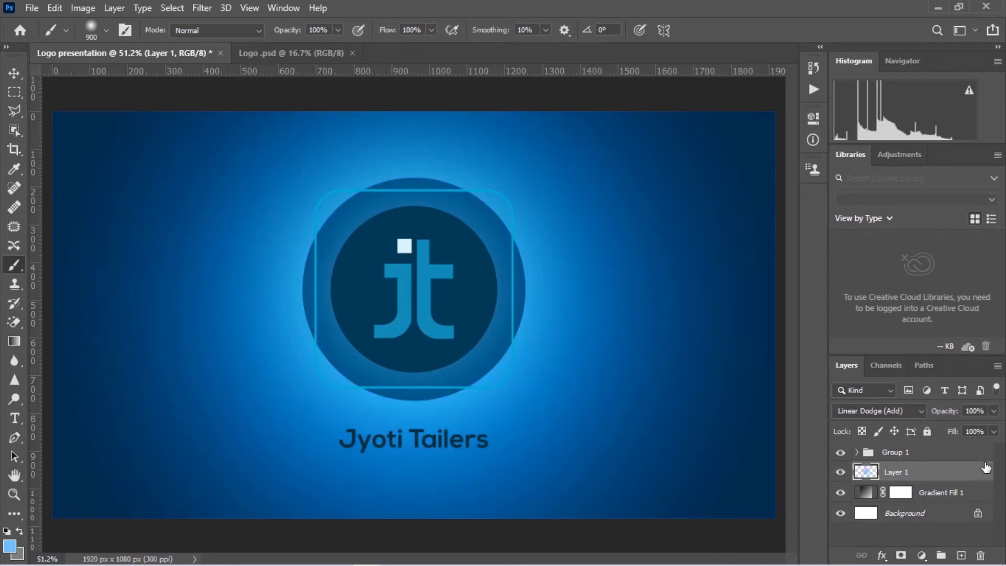
Reduce the glow layer's fill to 55% and its opacity to 71%.
left_click(964, 447)
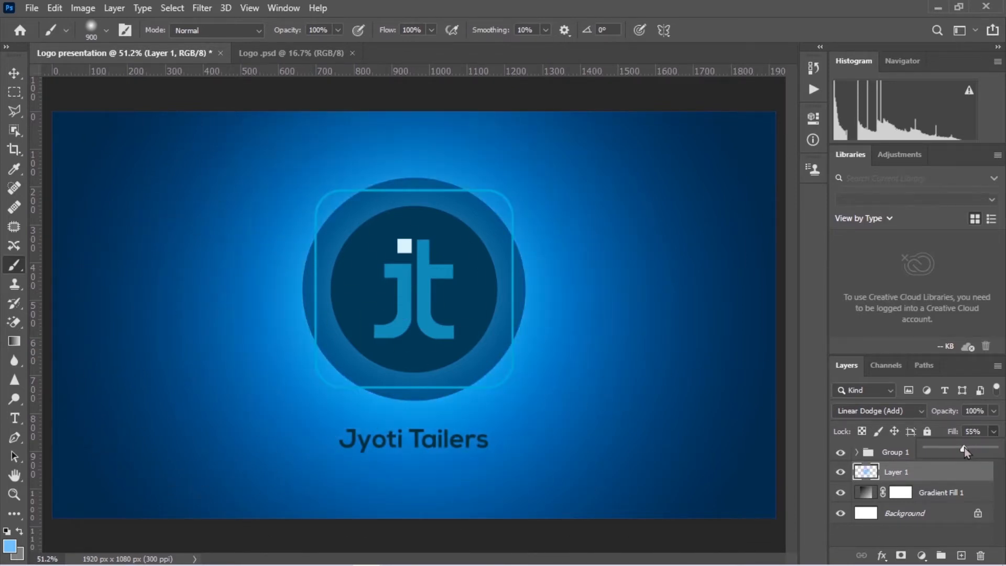
left_click(994, 411)
left_click(994, 411)
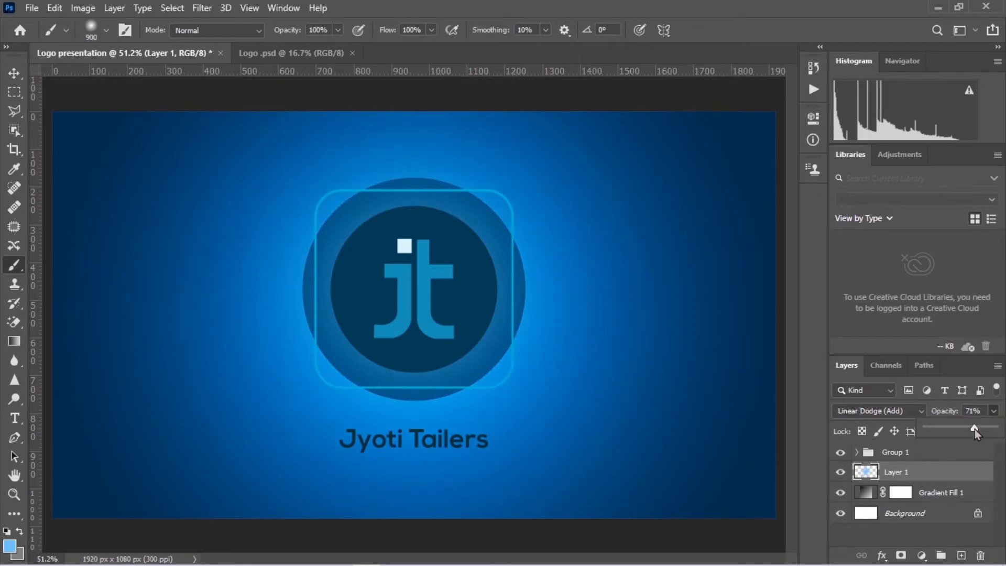
left_click(975, 429)
left_click(982, 474)
Recolour the Jyoti Tailers text inside the logo group to dark blue #013c5d, and collapse the group.
left_click(857, 451)
scroll(912, 492, "down", 2)
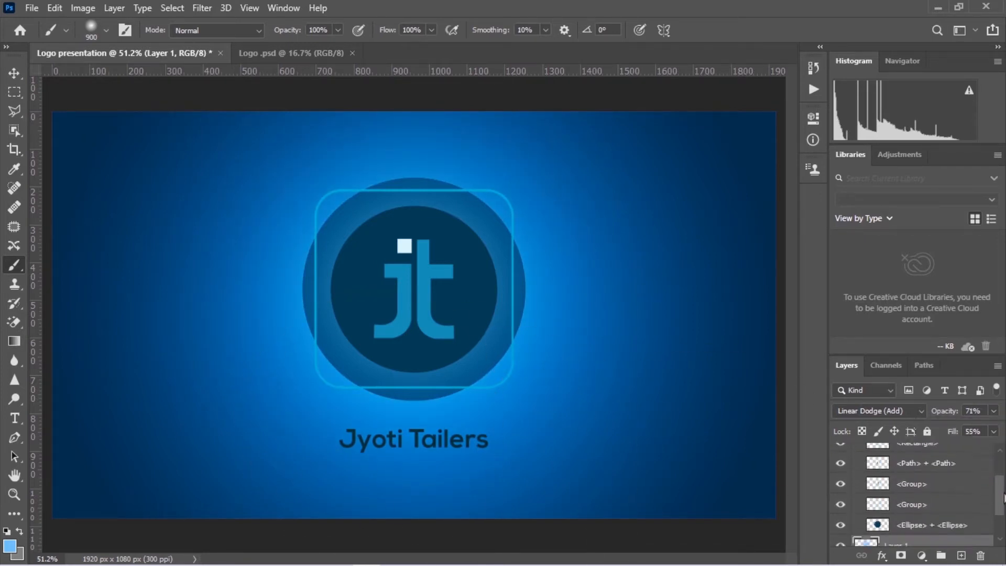
left_click_drag(1005, 492, 1004, 489)
left_click(894, 457)
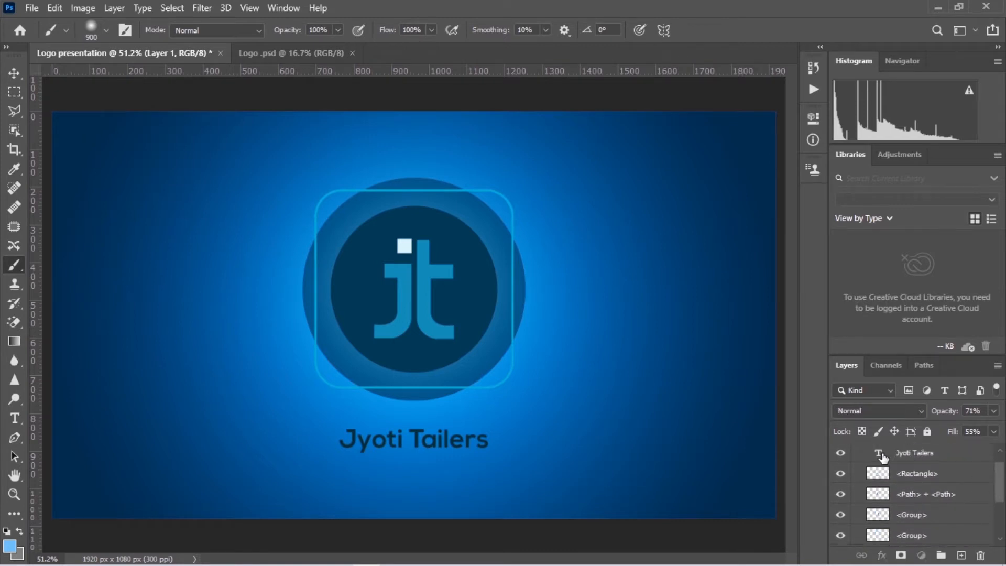
left_click(883, 456)
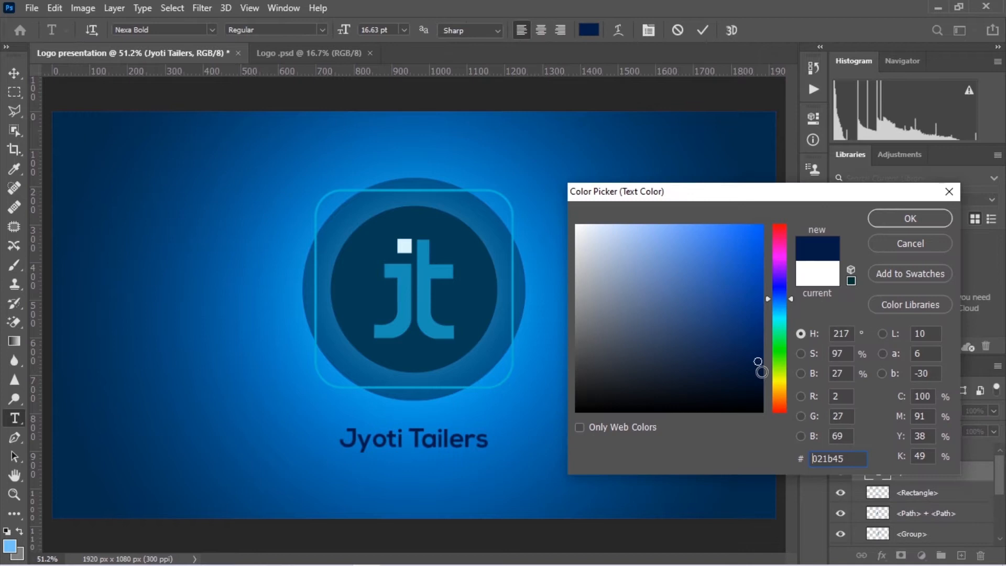
left_click(763, 373)
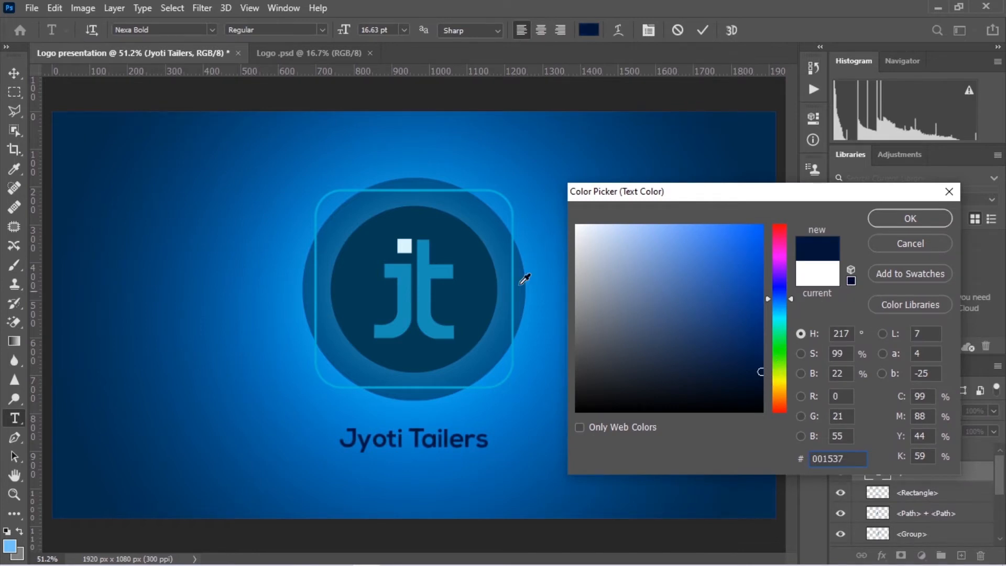
left_click(526, 299)
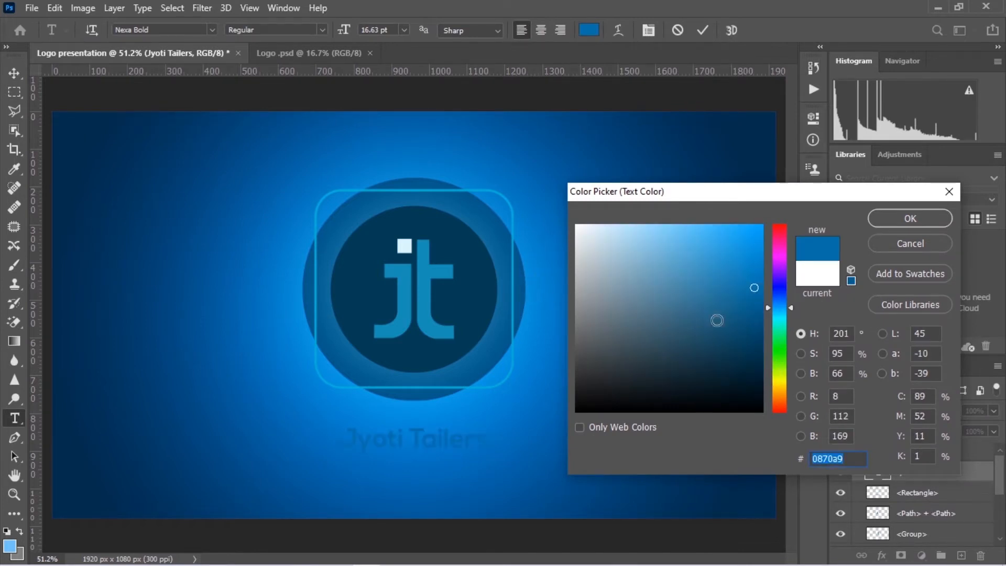
left_click_drag(760, 330, 762, 344)
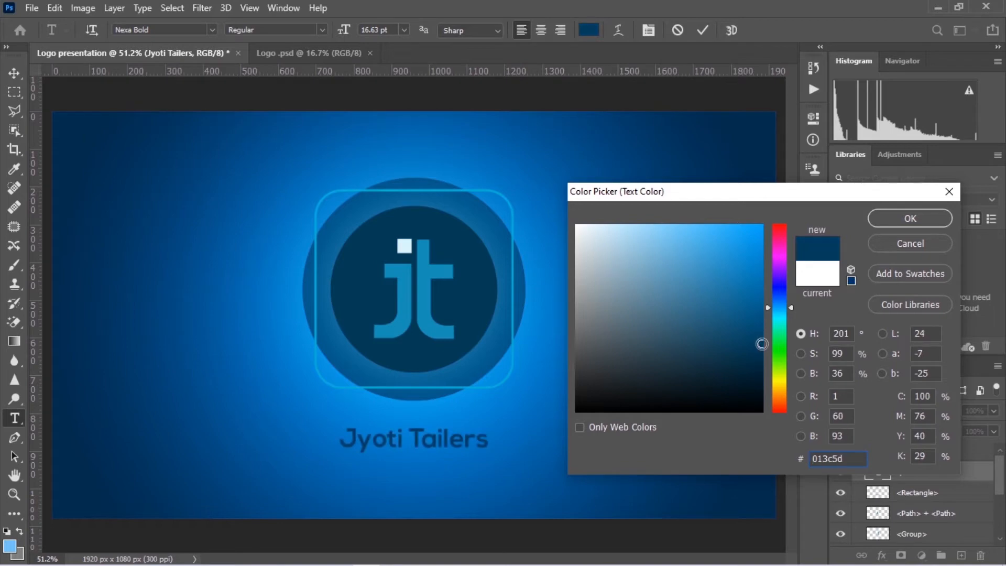
left_click(883, 225)
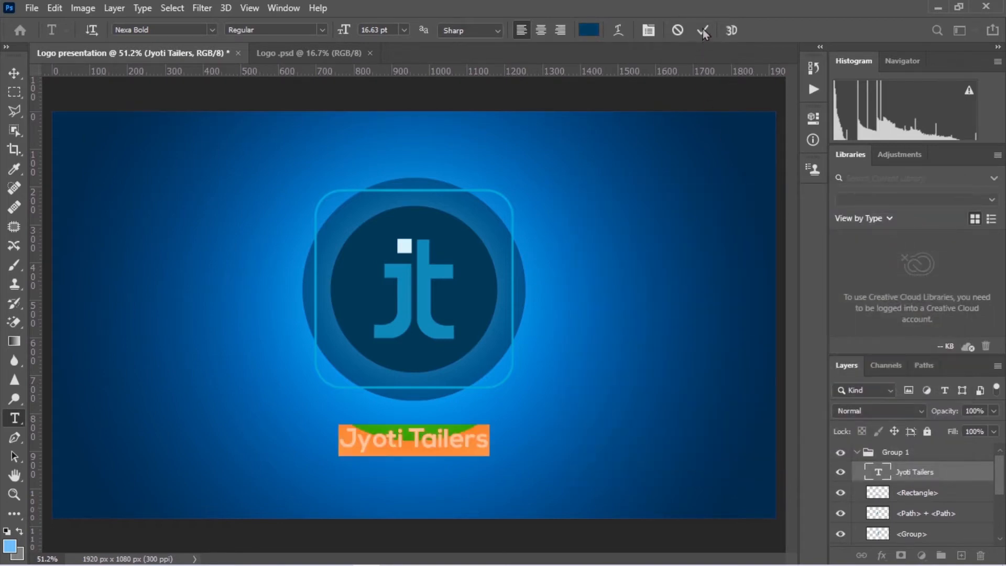
left_click(703, 30)
key("v")
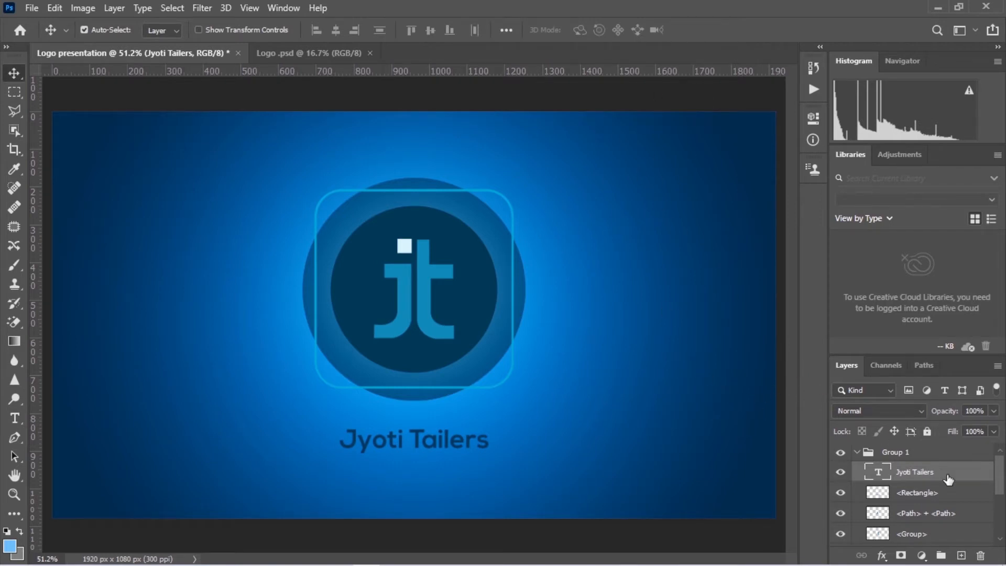
left_click(865, 453)
left_click(858, 452)
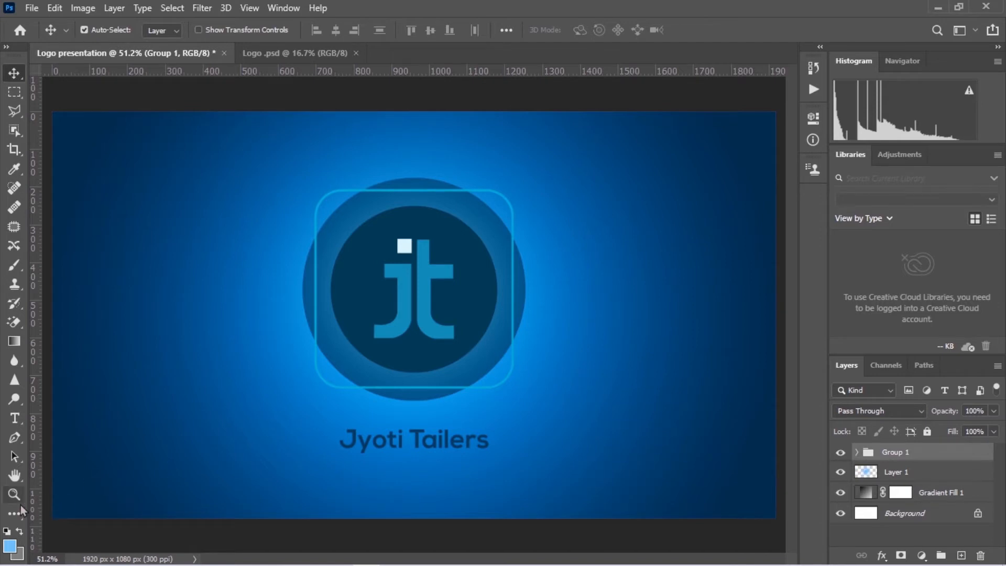
Draw the Halftone #5 custom shape from the halftone-shapes-Shapes4FREE set, about 985 × 876 px, over the left half of the canvas.
left_click(16, 519)
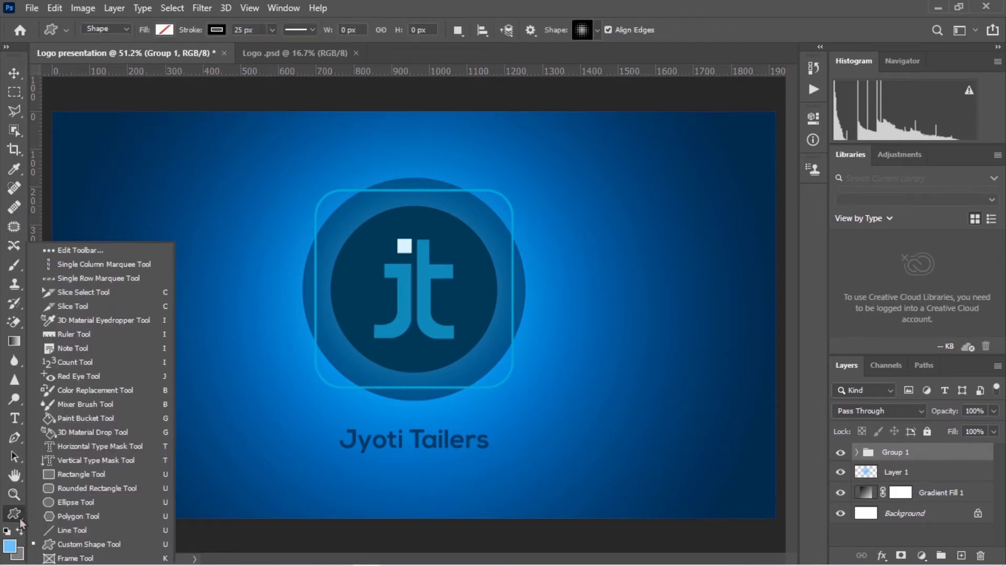
left_click(105, 545)
left_click(596, 32)
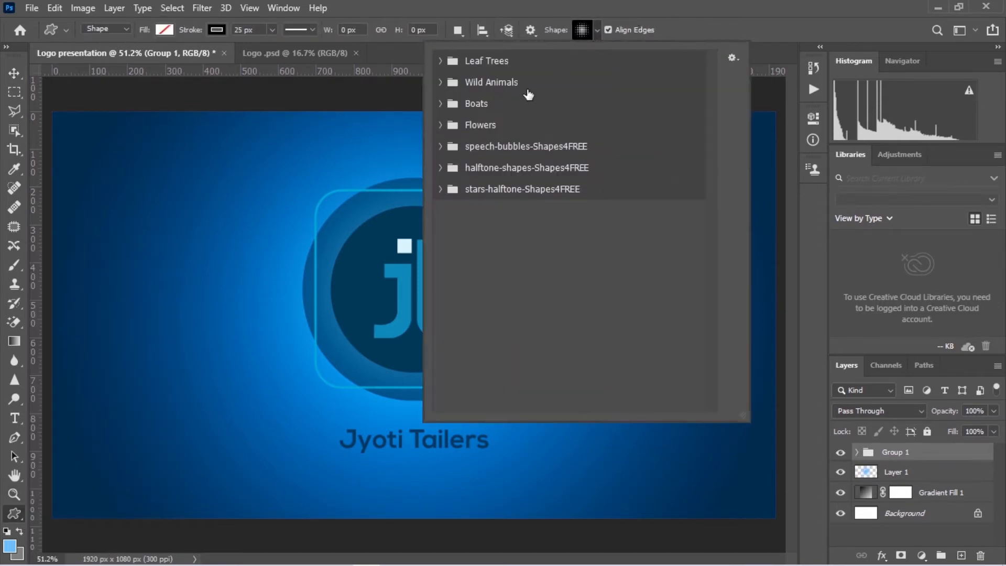
left_click(441, 168)
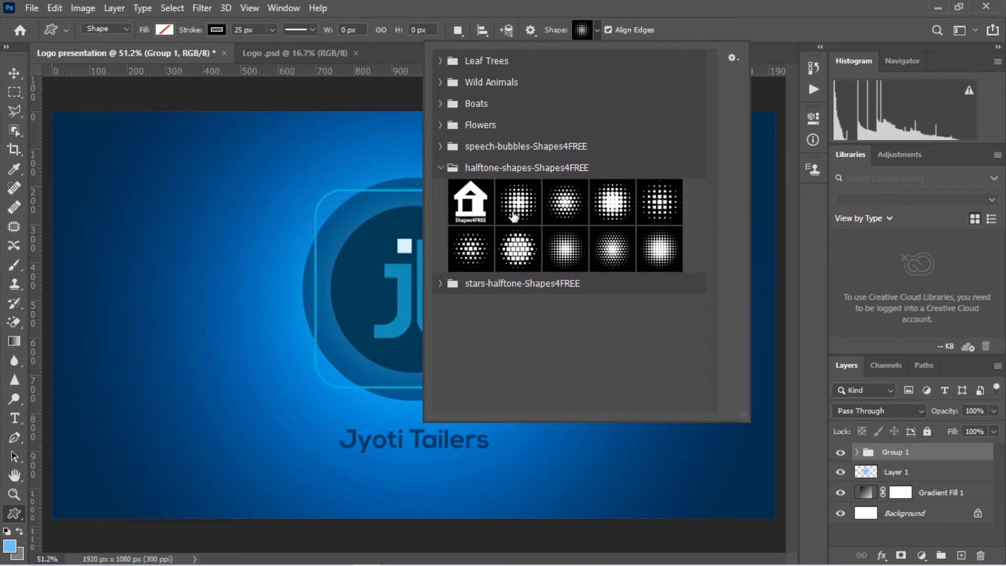
left_click(469, 252)
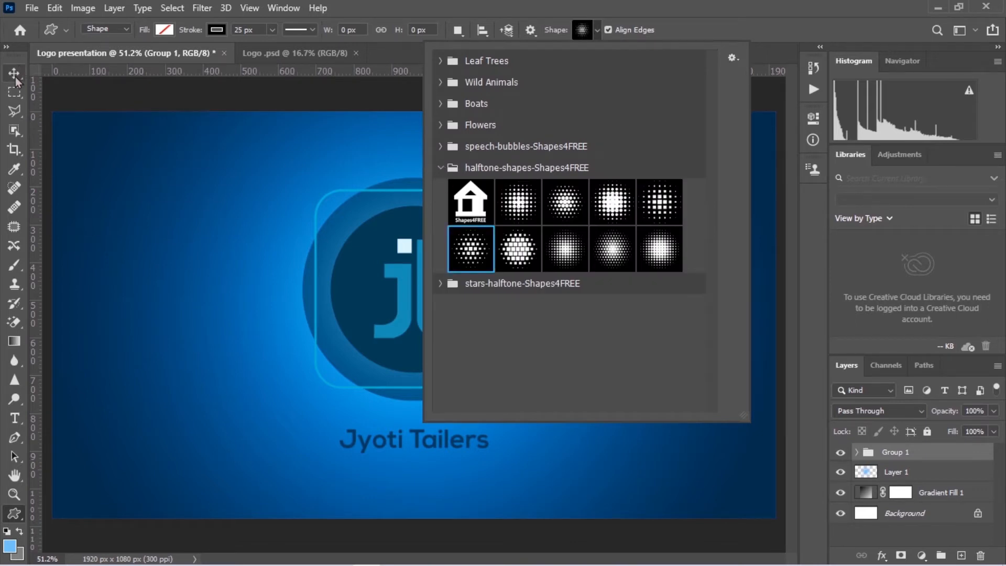
left_click(13, 517)
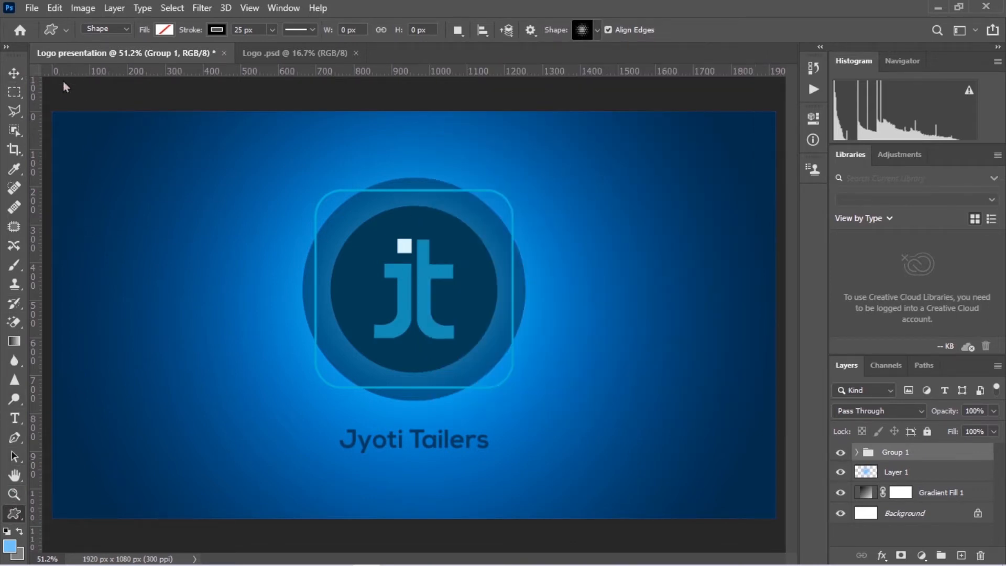
left_click_drag(47, 96, 419, 425)
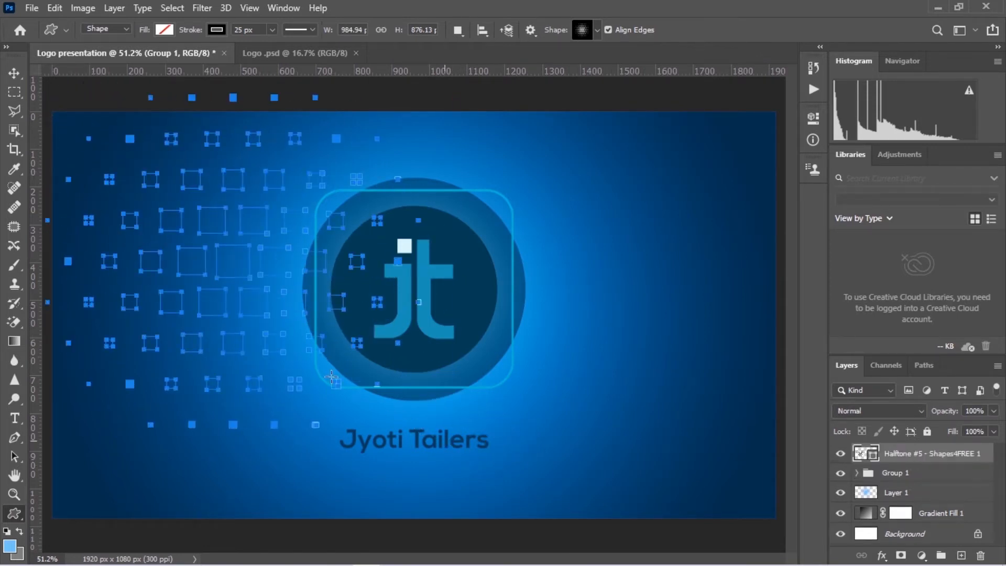
Remove the halftone shape's stroke and fill it with the recently used light blue.
left_click(217, 30)
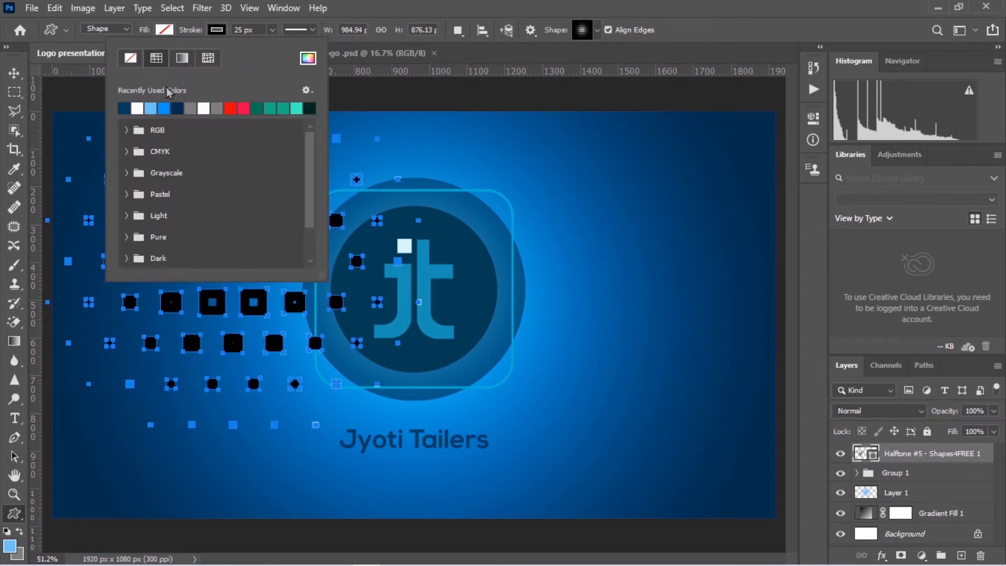
left_click(130, 58)
left_click(164, 40)
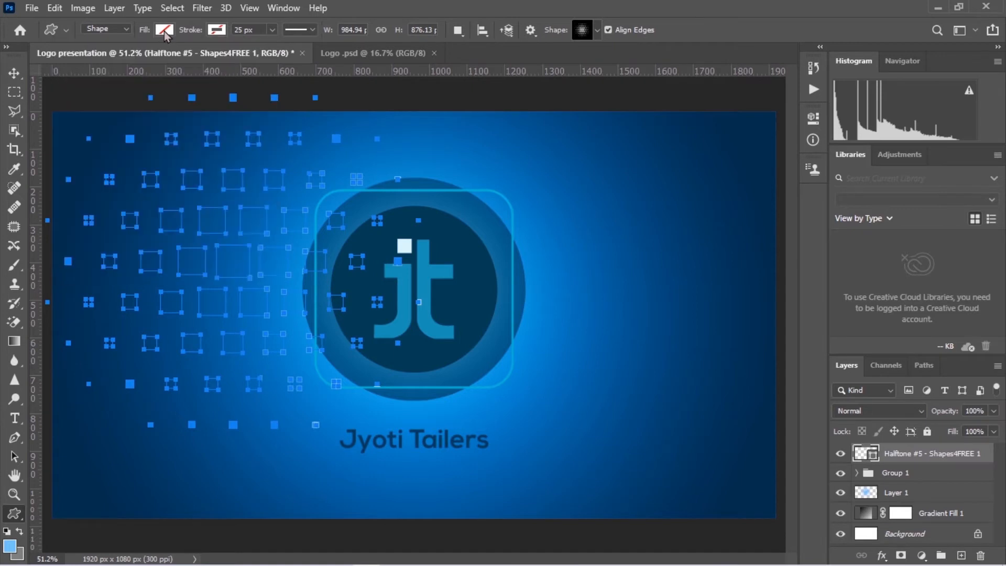
left_click(164, 30)
left_click(99, 108)
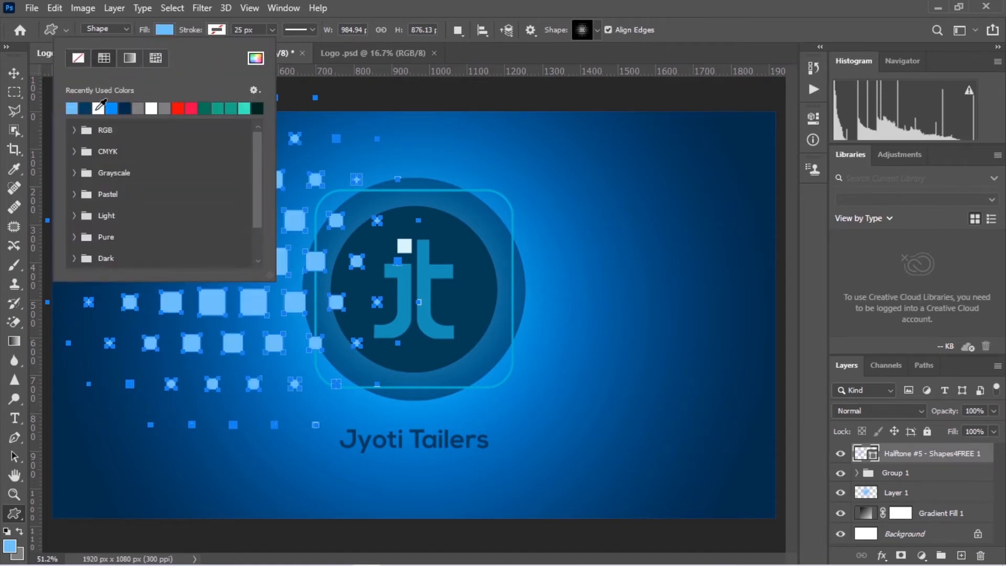
left_click(111, 108)
left_click(102, 108)
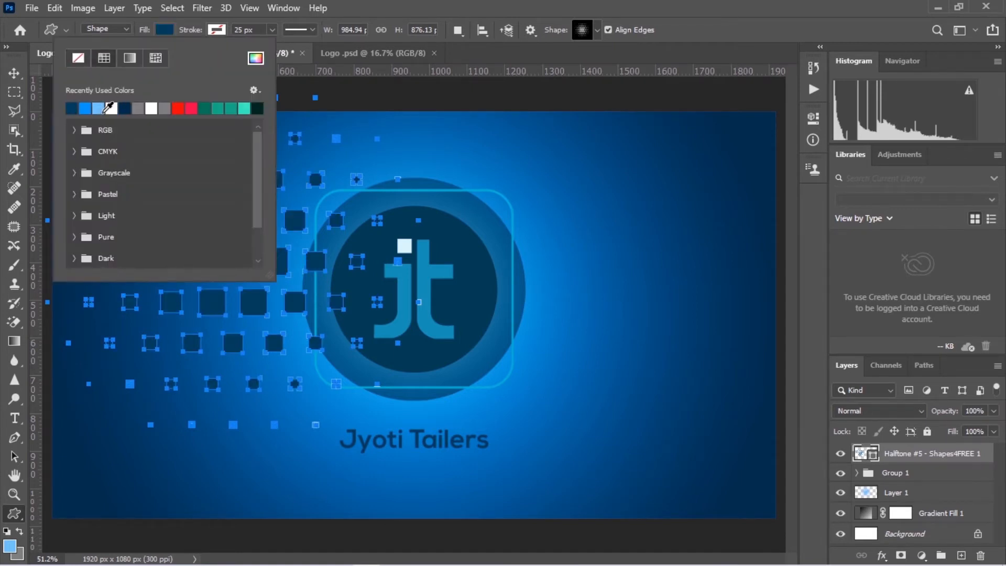
left_click(106, 109)
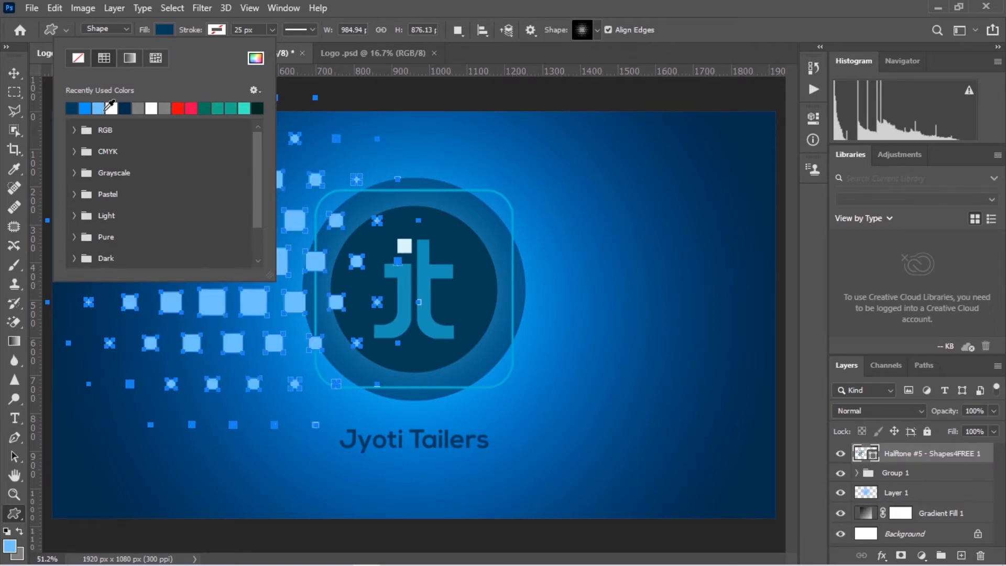
Move the halftone shape towards the canvas's upper-left corner and place its layer between Layer 1 and the gradient fill.
left_click(15, 73)
left_click_drag(234, 264, 186, 244)
left_click_drag(918, 457, 902, 494)
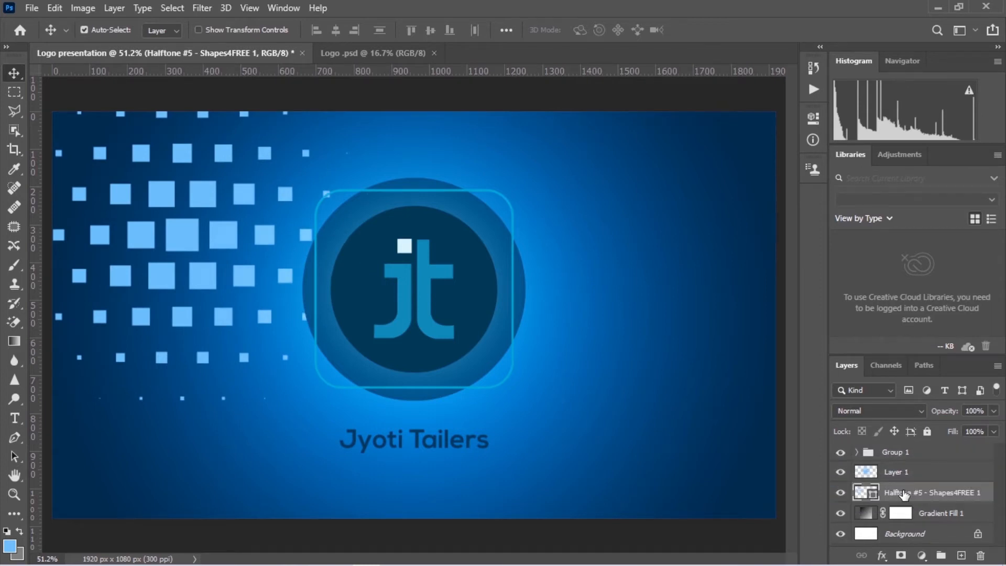
Fade the halftone layer to 29% fill and 24% opacity.
left_click(993, 432)
left_click_drag(995, 446, 958, 448)
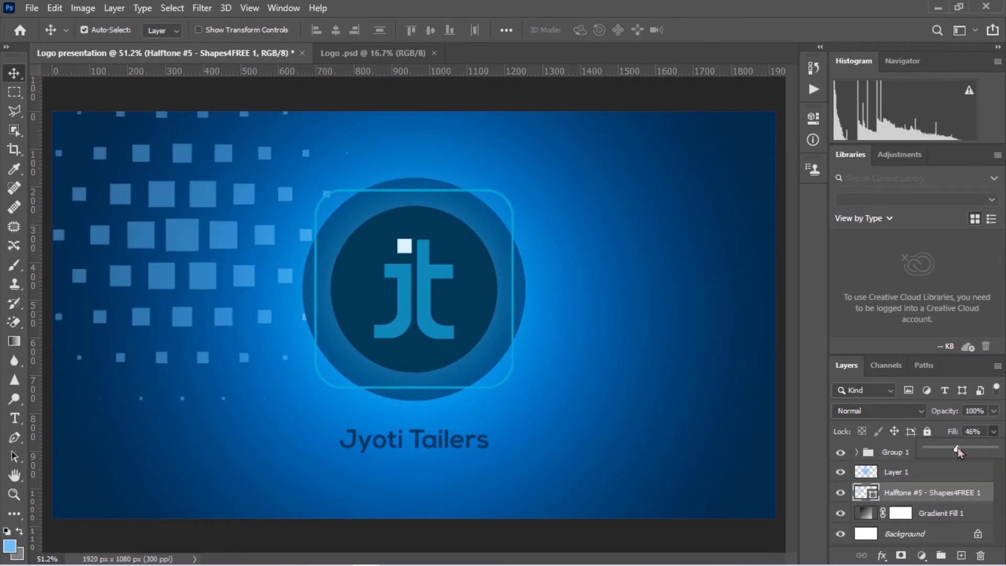
left_click(994, 411)
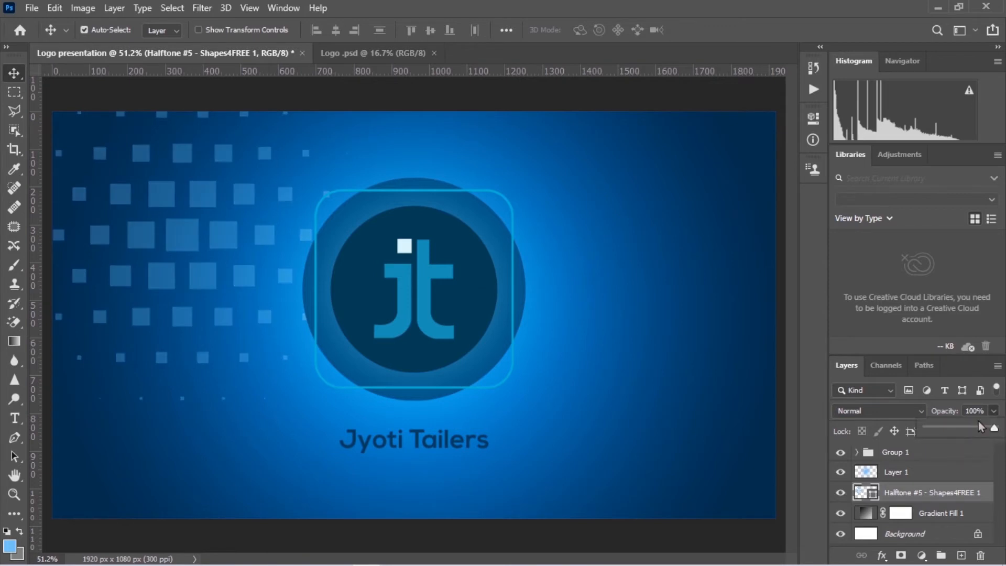
left_click(951, 430)
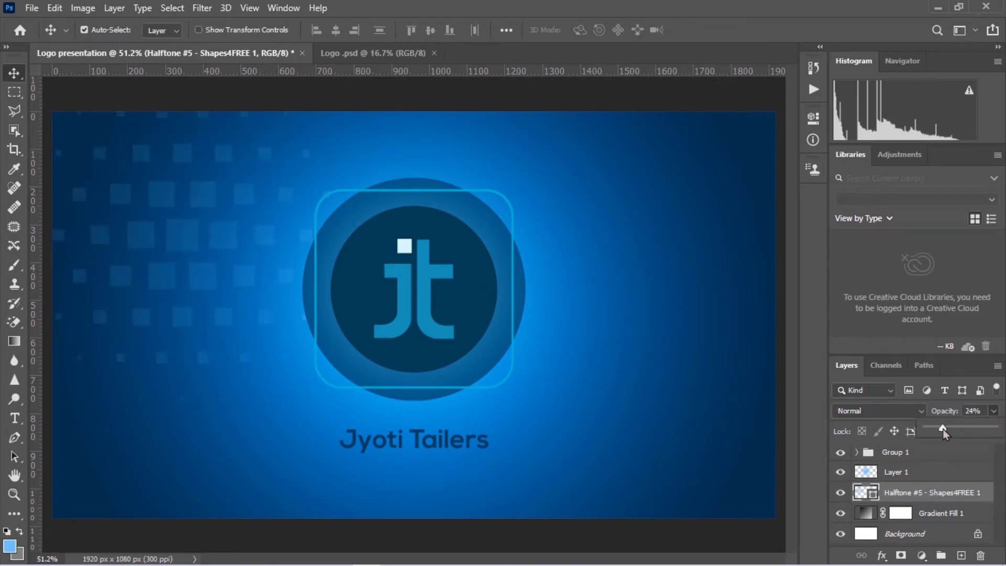
Duplicate the faded halftone pattern and place the copy in the canvas's lower-right corner.
left_click(188, 238)
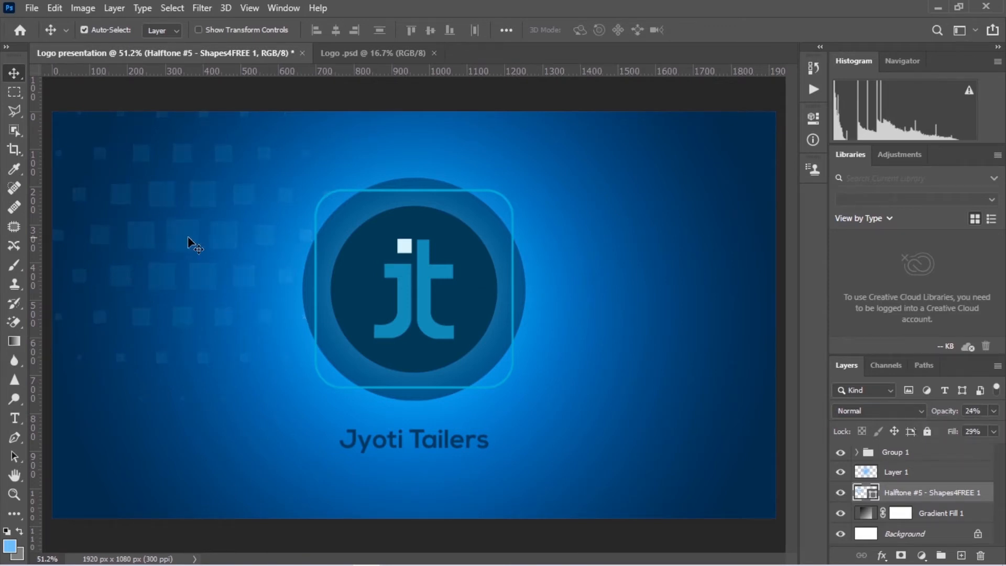
left_click_drag(187, 236, 733, 423)
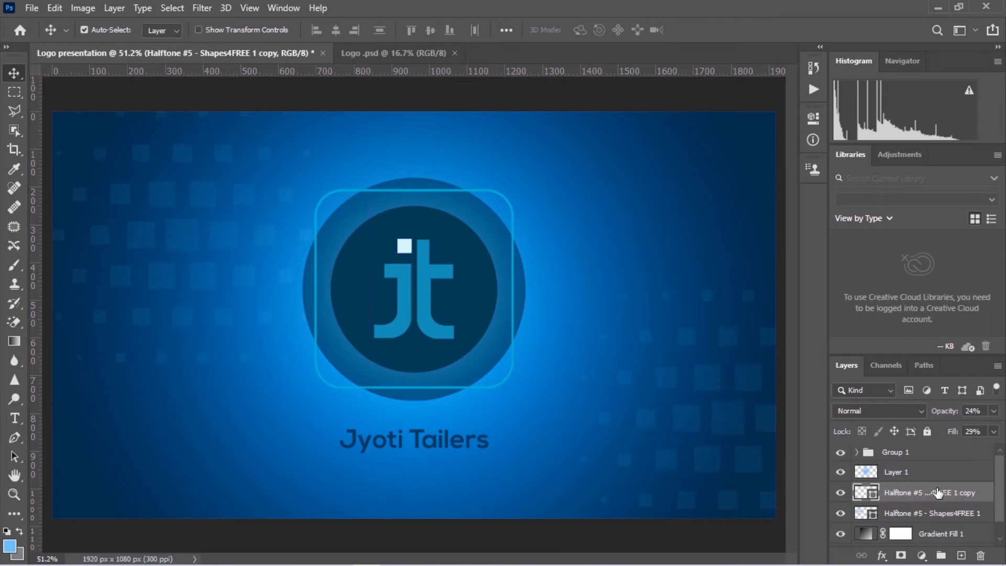
Draw a Halftone #6 custom shape about 993 × 901 px over the central logo area, above the existing halftone layers.
key("u")
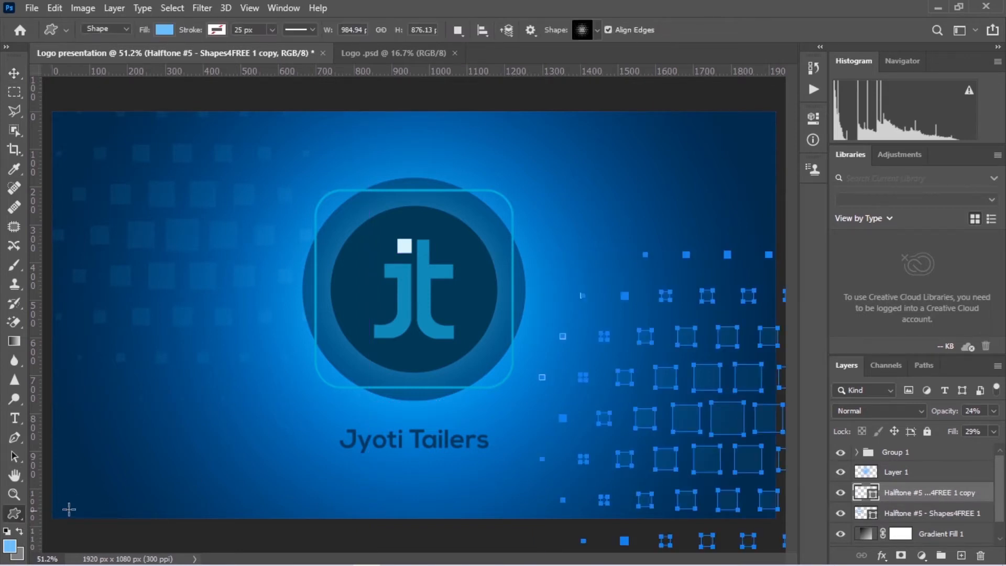
left_click(596, 39)
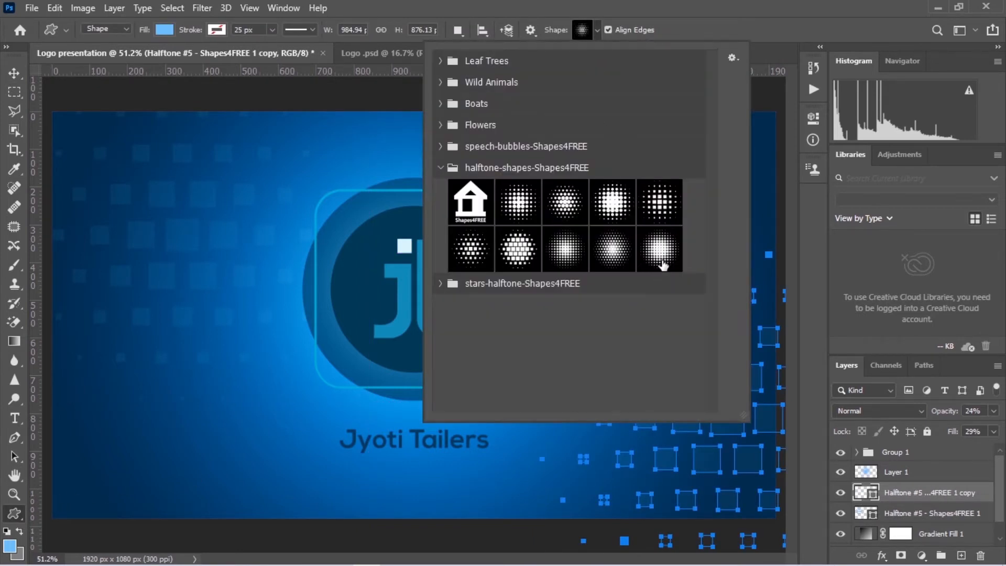
left_click(509, 252)
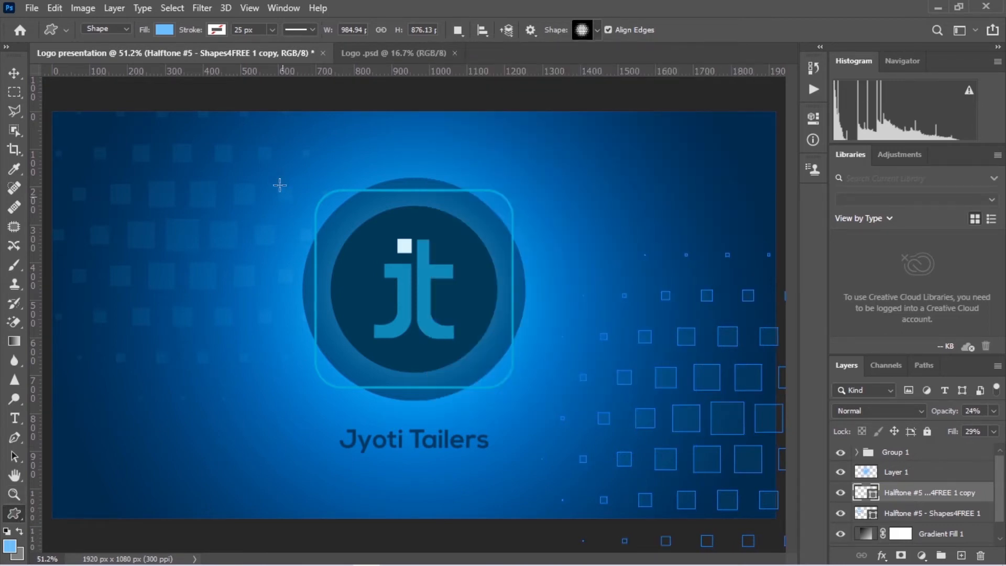
left_click_drag(290, 408, 666, 108)
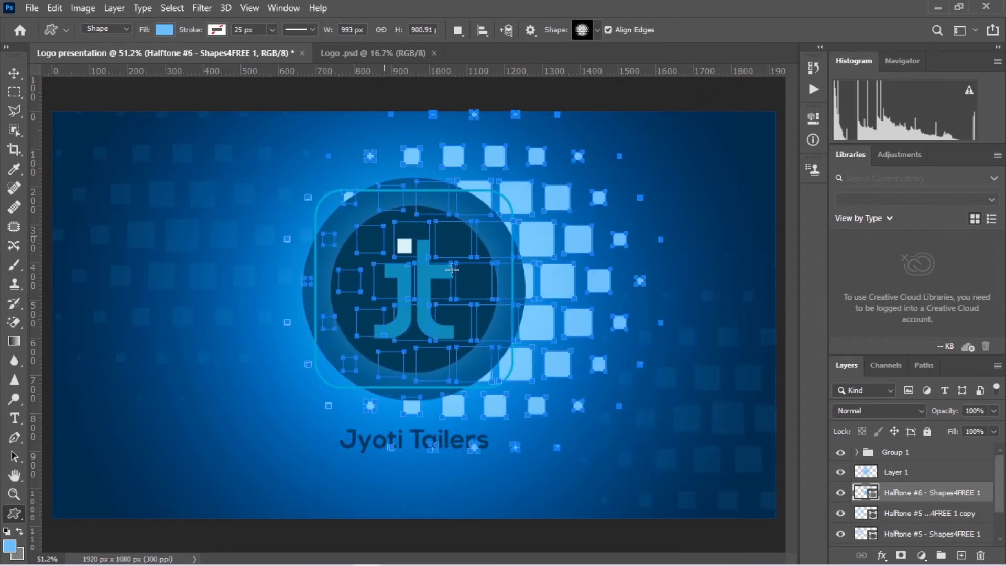
Fill the new halftone shape with the recently used darkest navy blue and move it so it surrounds the logo circle evenly.
left_click(163, 31)
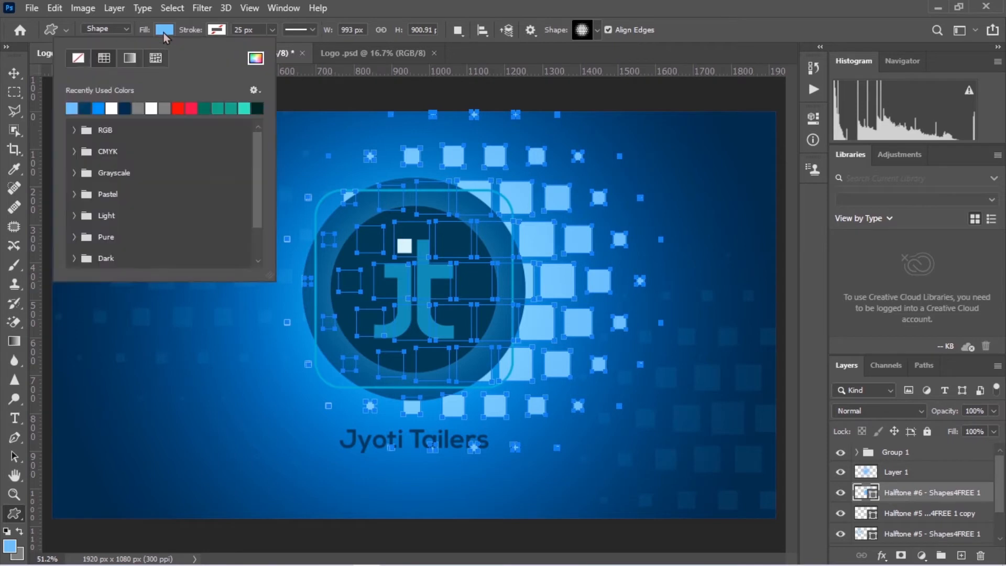
left_click(92, 107)
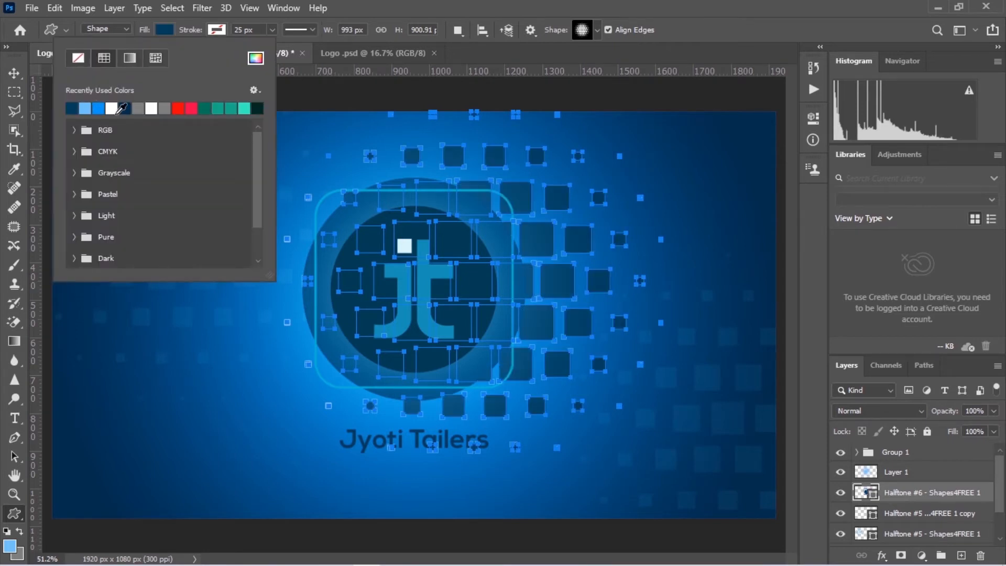
left_click(128, 107)
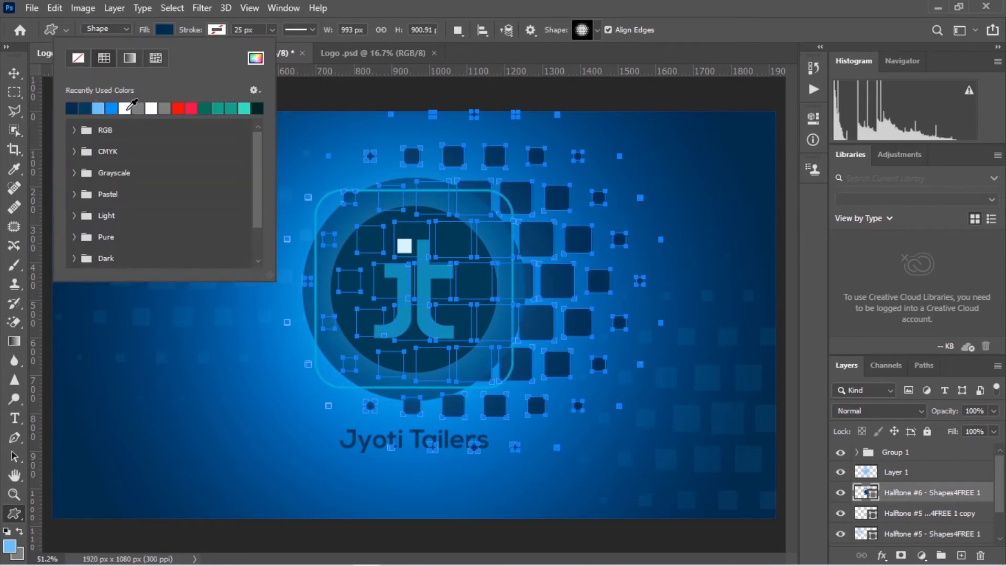
left_click(14, 74)
left_click_drag(557, 281, 499, 291)
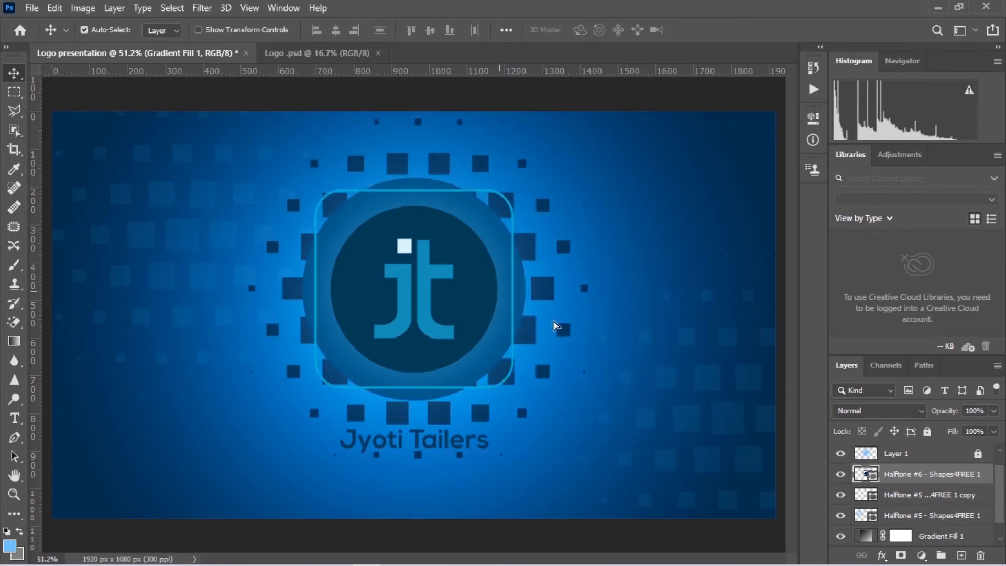
Fade the central halftone layer to 33% fill and 87% opacity and centre it horizontally on the canvas.
left_click(992, 433)
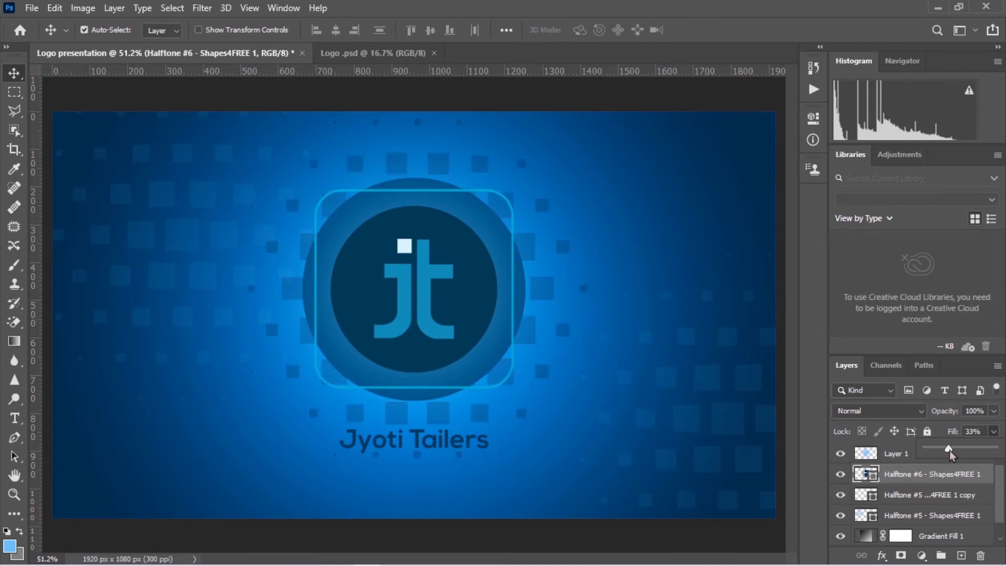
left_click(993, 411)
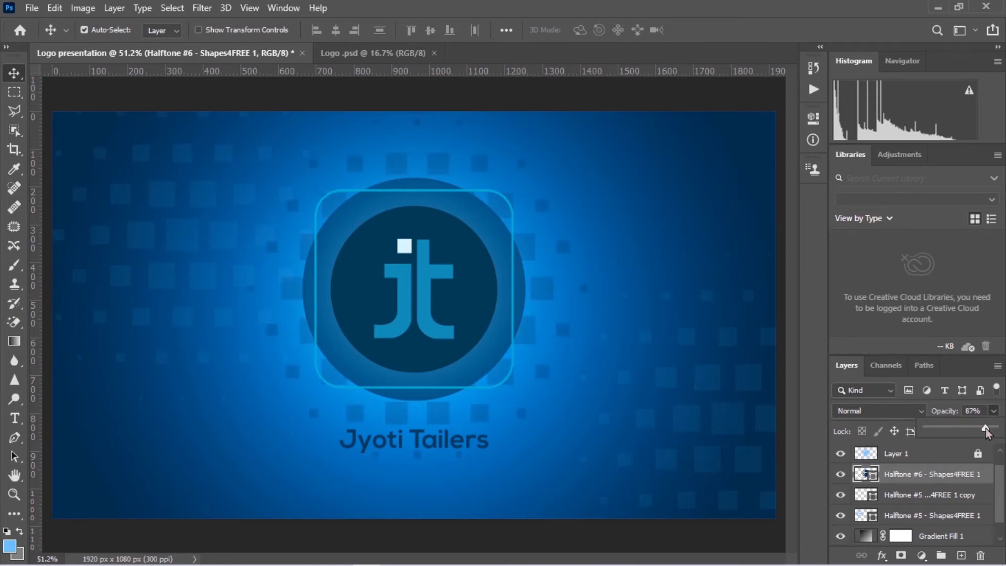
left_click(957, 476)
key("ctrl+a")
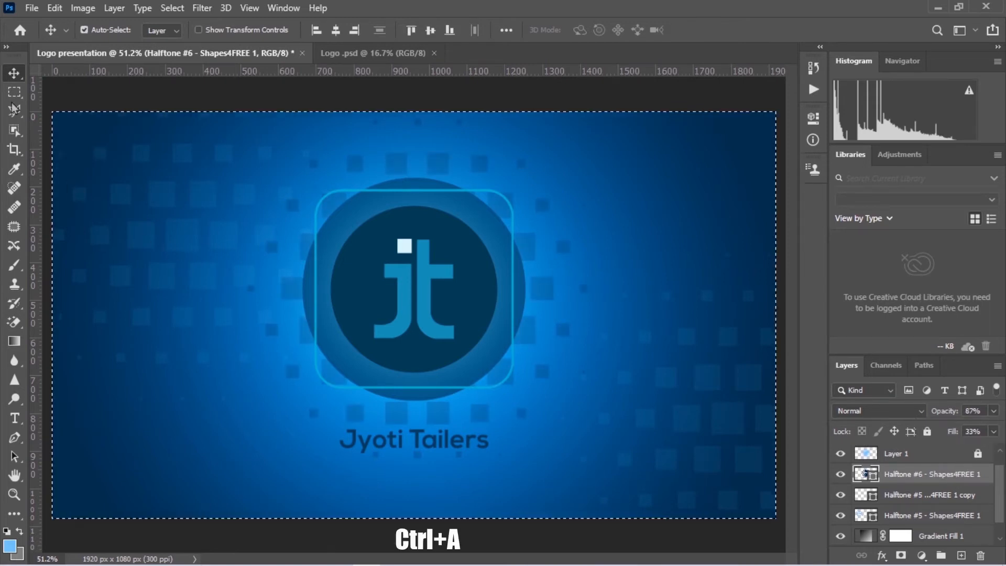
left_click(336, 31)
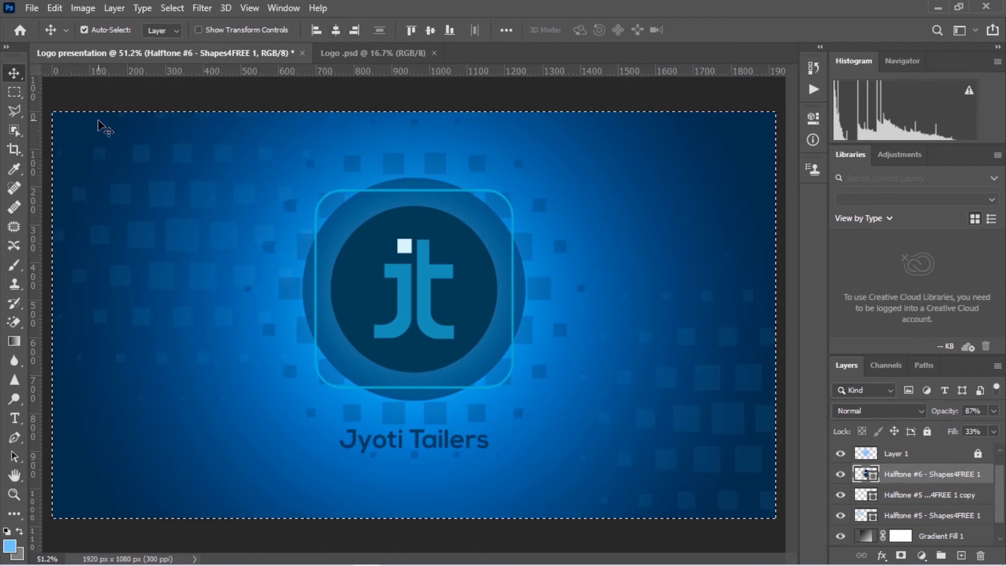
key("ctrl+d")
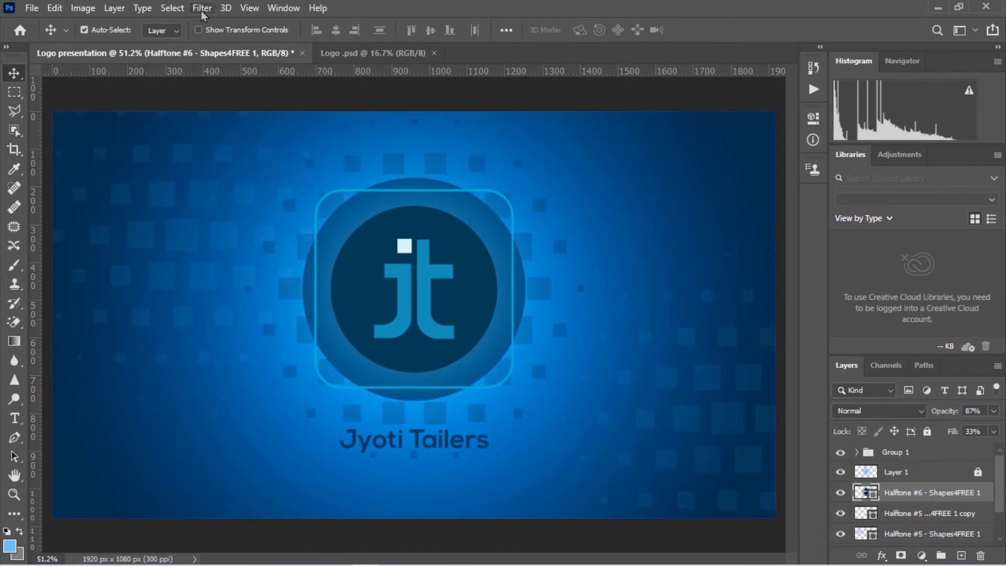
Rasterize the central halftone layer and apply a Gaussian Blur with a 6.4 px radius.
left_click(202, 9)
mouse_move(231, 174)
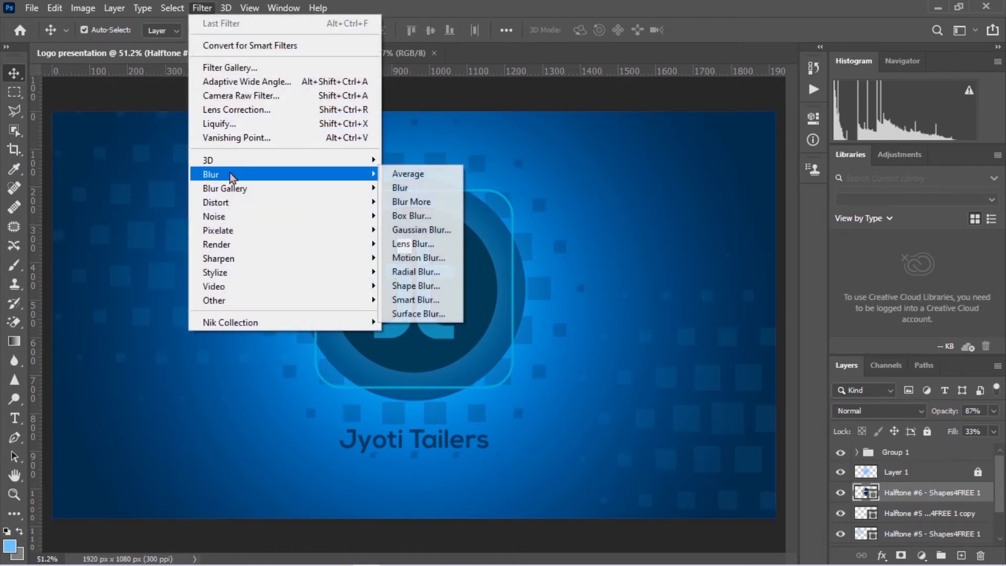
left_click(414, 231)
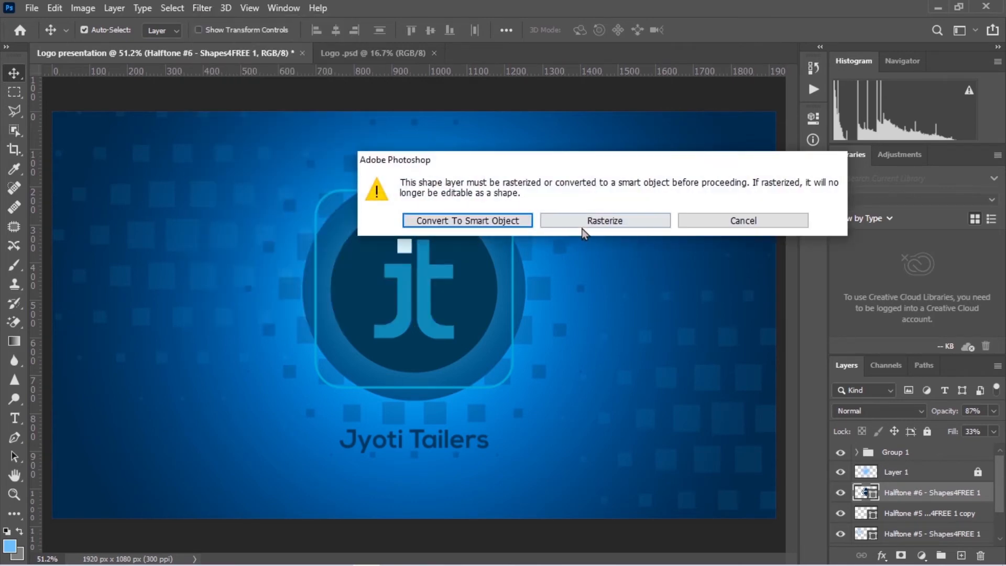
left_click(611, 221)
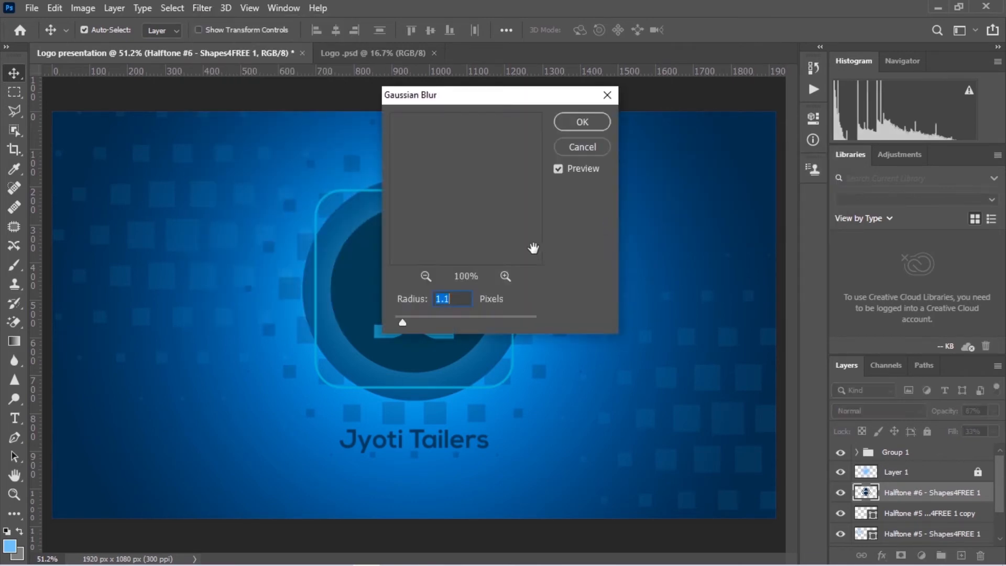
left_click_drag(445, 321, 438, 319)
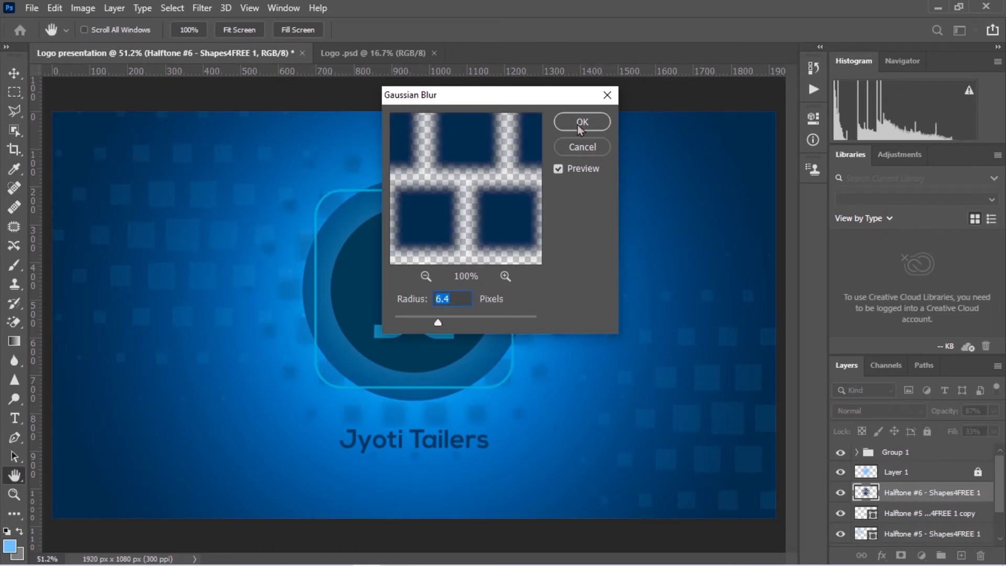
left_click(578, 126)
Merge the two Halftone #5 corner pattern layers into one layer.
left_click(928, 518)
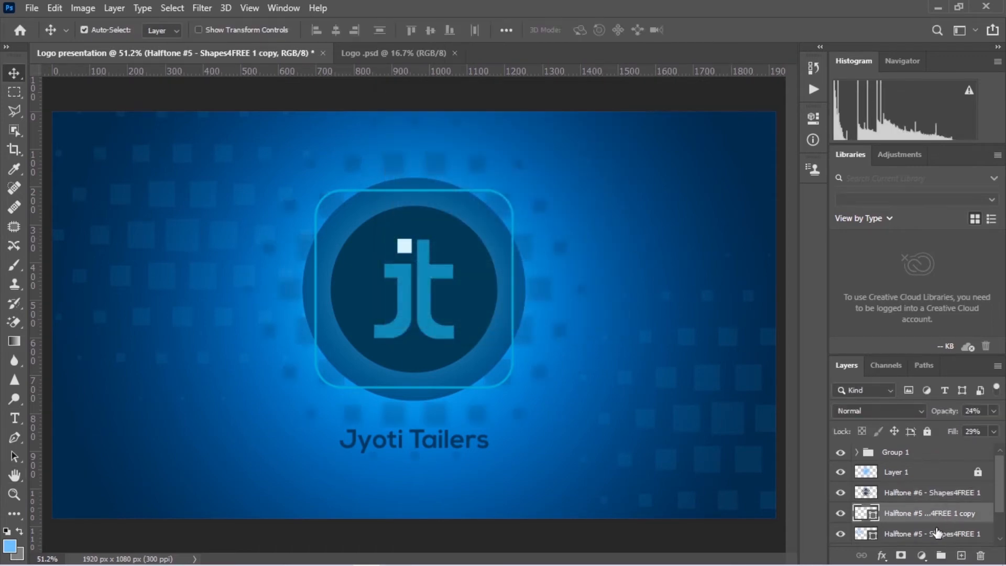
left_click(937, 533, "shift")
key("ctrl+e")
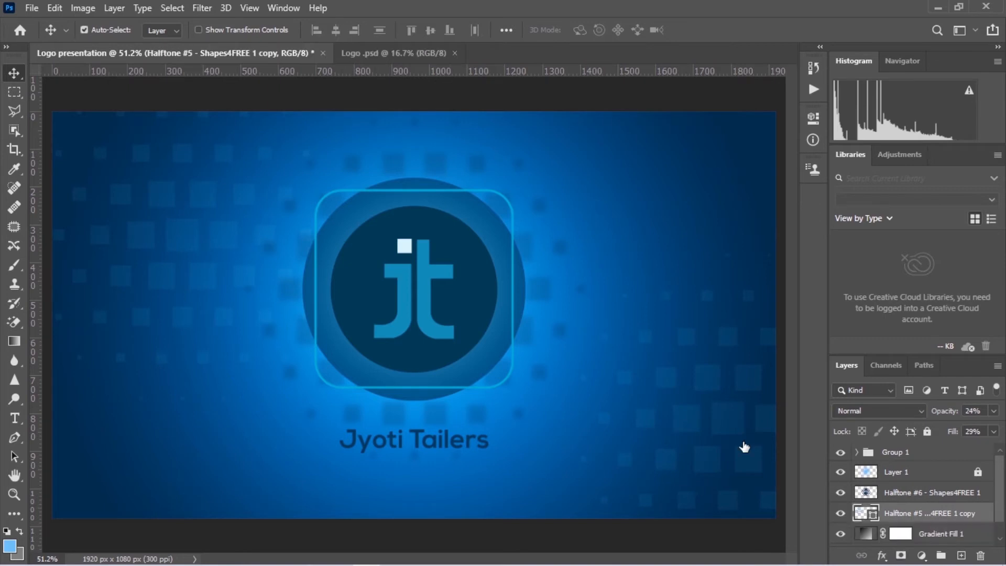
Rasterize the merged corner halftone layer and apply a Gaussian Blur with a 2.6 px radius.
left_click(199, 7)
mouse_move(236, 174)
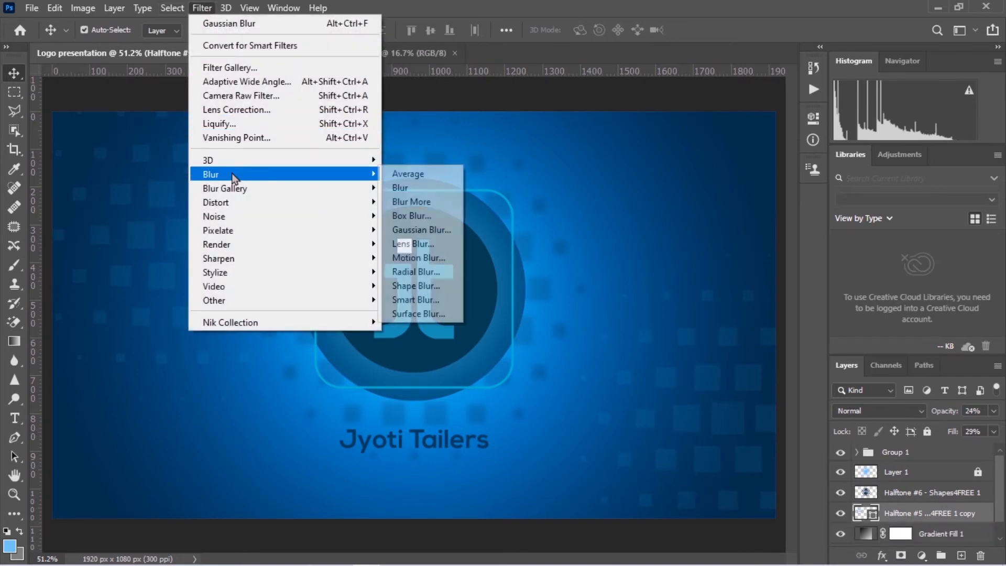
left_click(417, 229)
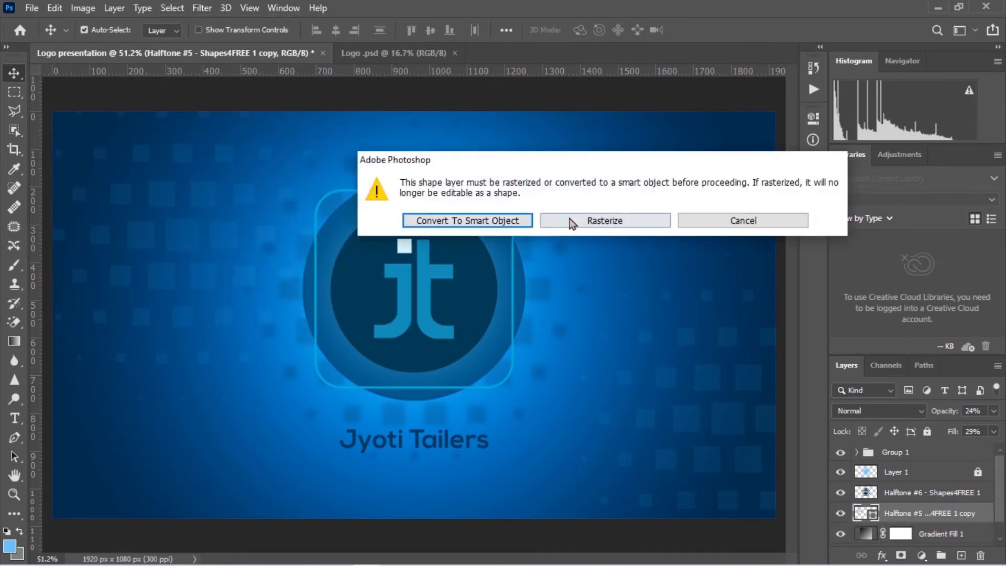
left_click(587, 218)
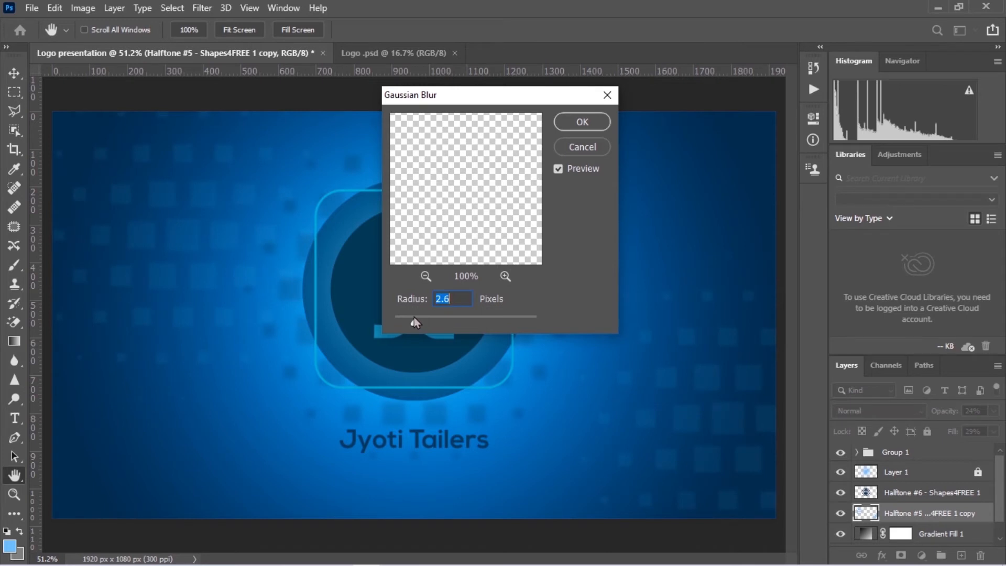
left_click(580, 124)
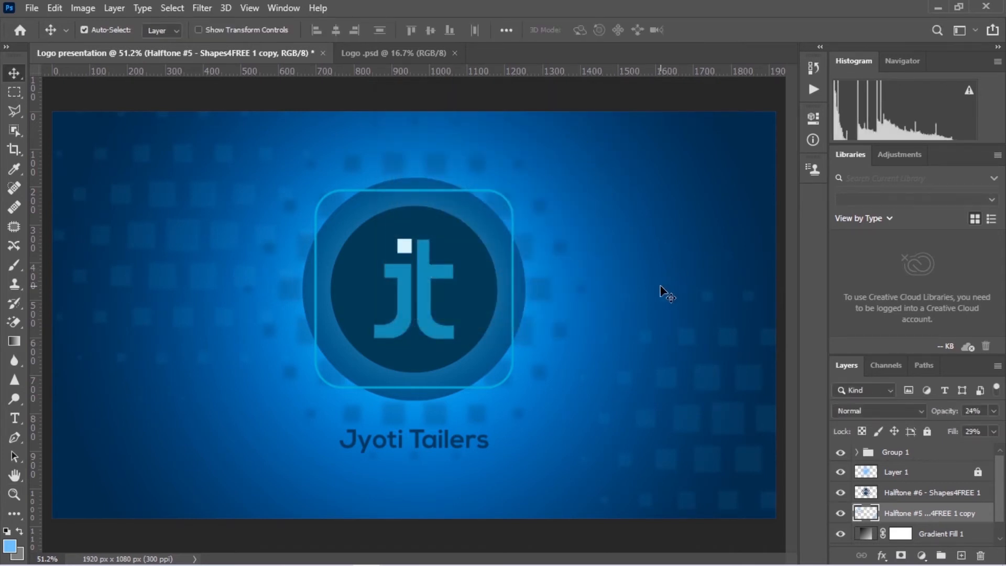
Stamp all visible layers of the blue design into a new layer above Group 1 and convert it to a smart object.
left_click(858, 453)
left_click(858, 454)
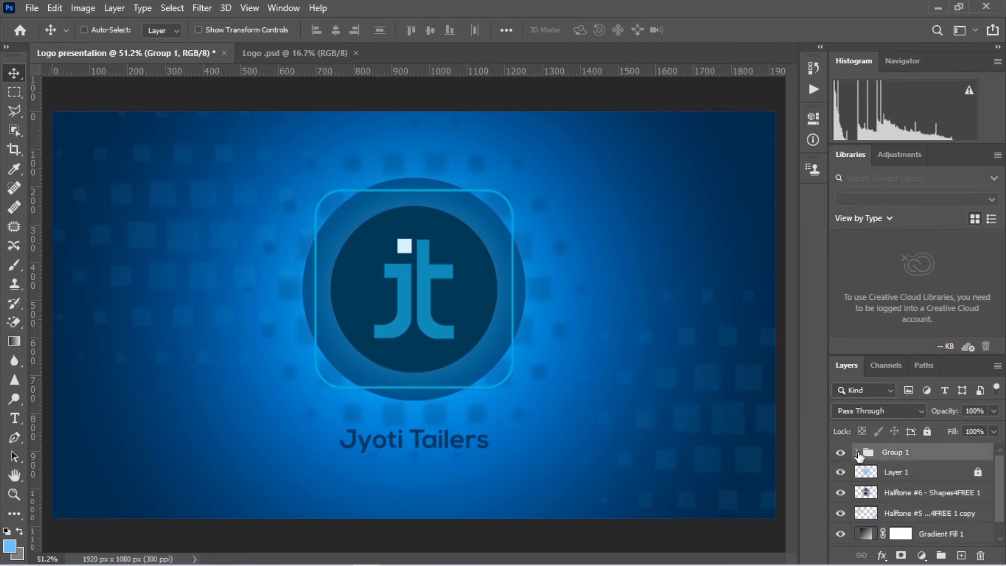
key("ctrl+alt+shift+e")
right_click(923, 456)
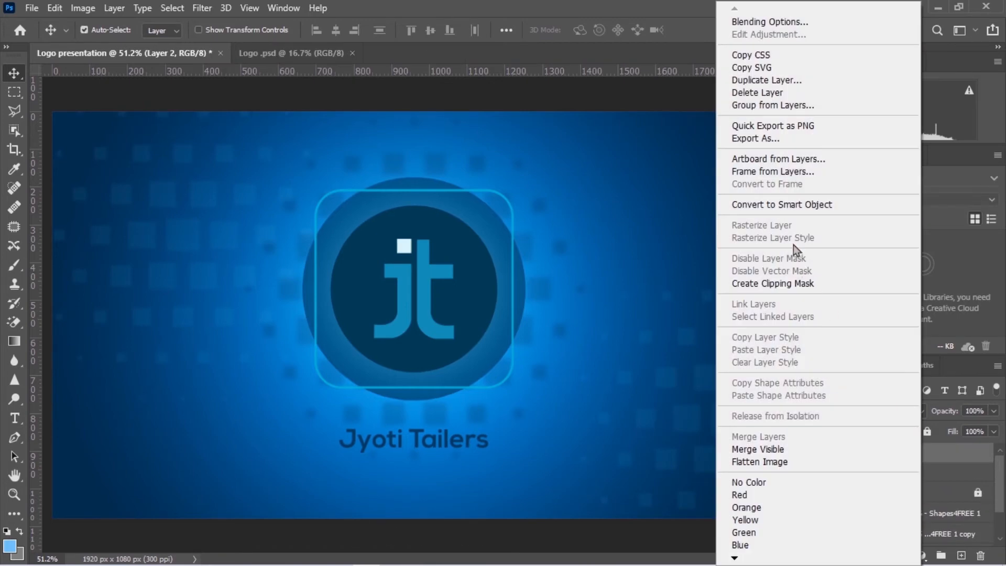
left_click(770, 204)
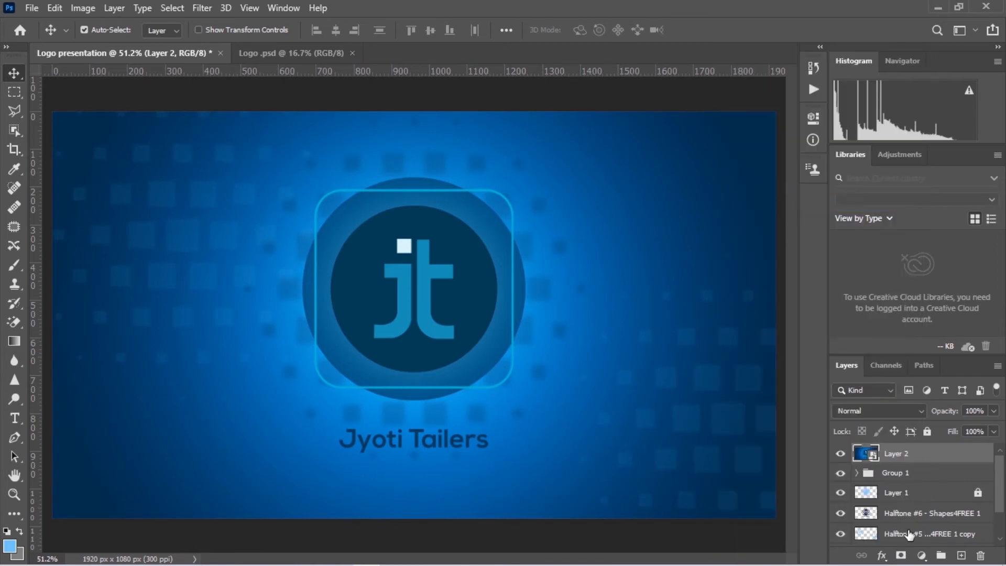
Add a Hue/Saturation adjustment clipped to Layer 2 with hue +71, saturation +38 and lightness -2.
left_click(921, 555)
left_click(916, 413)
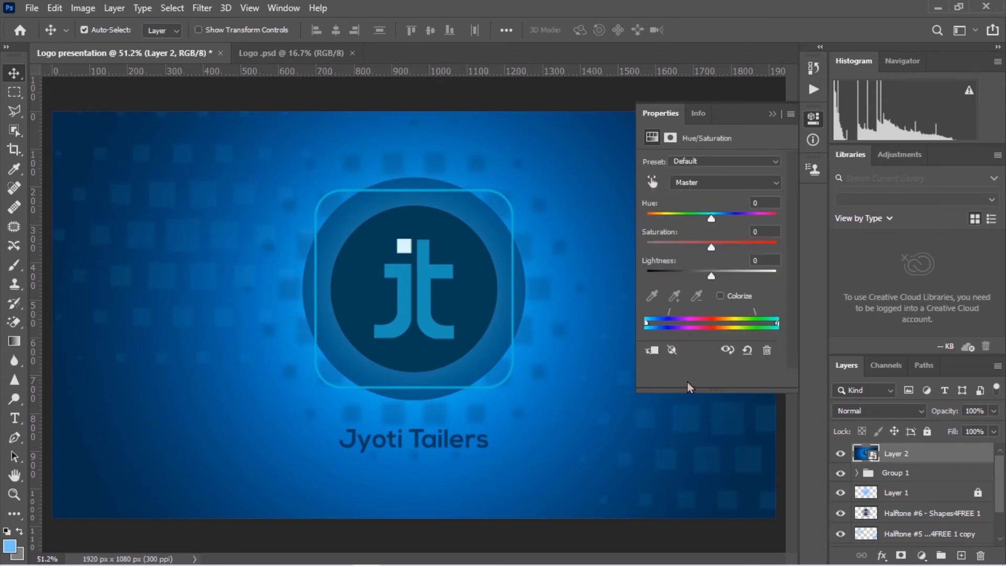
left_click(686, 379)
left_click_drag(711, 219, 747, 219)
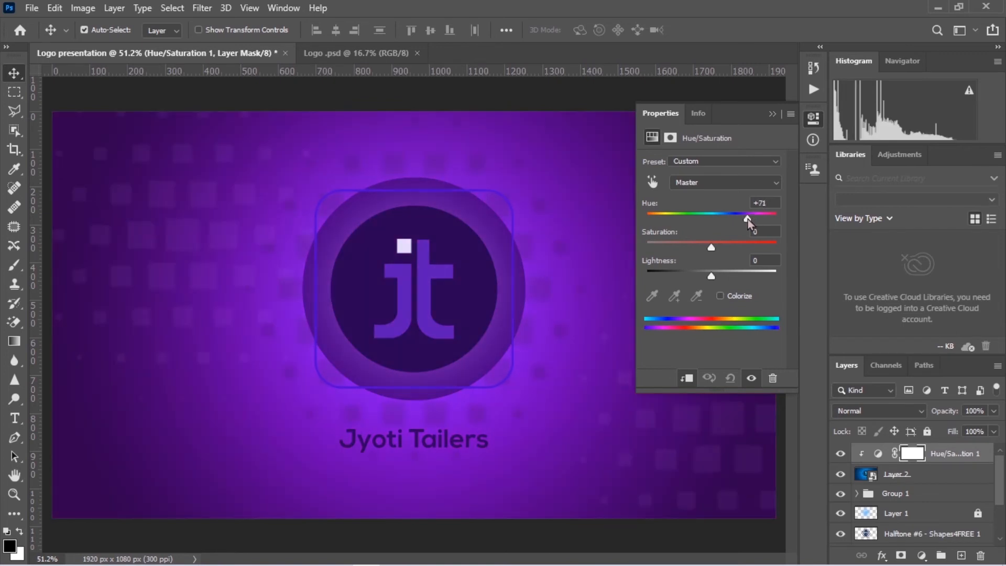
left_click_drag(711, 248, 746, 248)
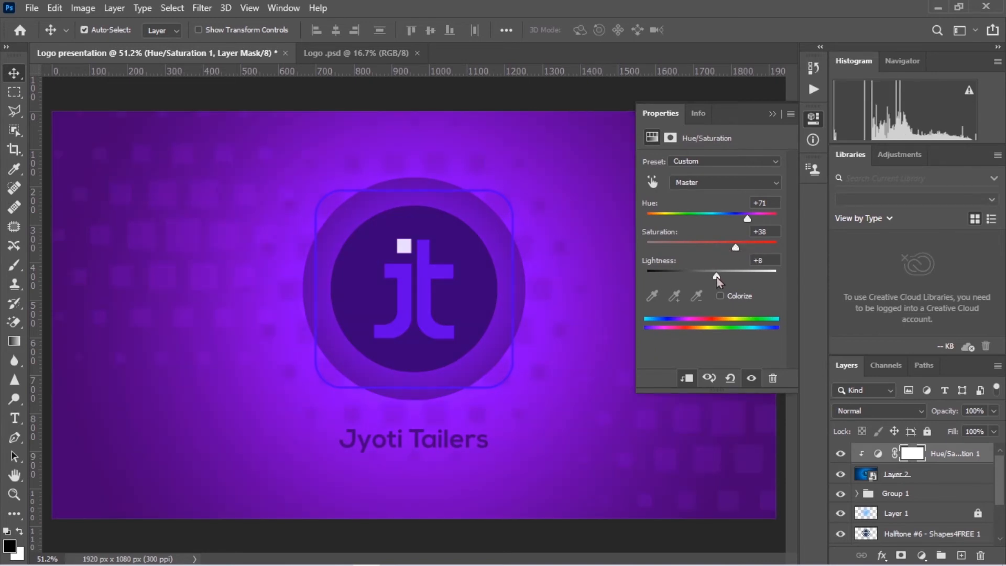
mouse_move(716, 278)
left_mouse_down()
mouse_move(699, 277)
mouse_move(710, 276)
left_mouse_up()
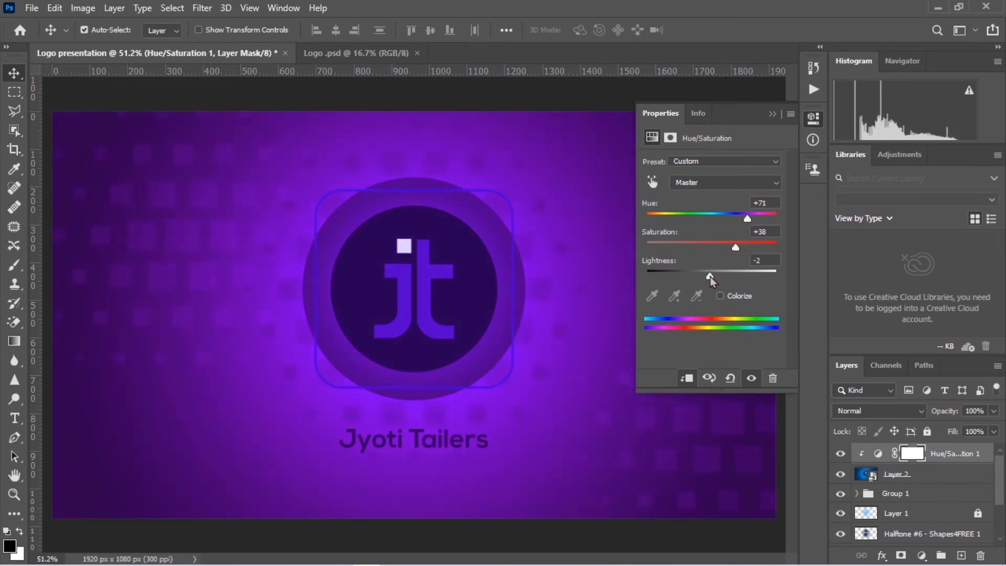
left_click(773, 113)
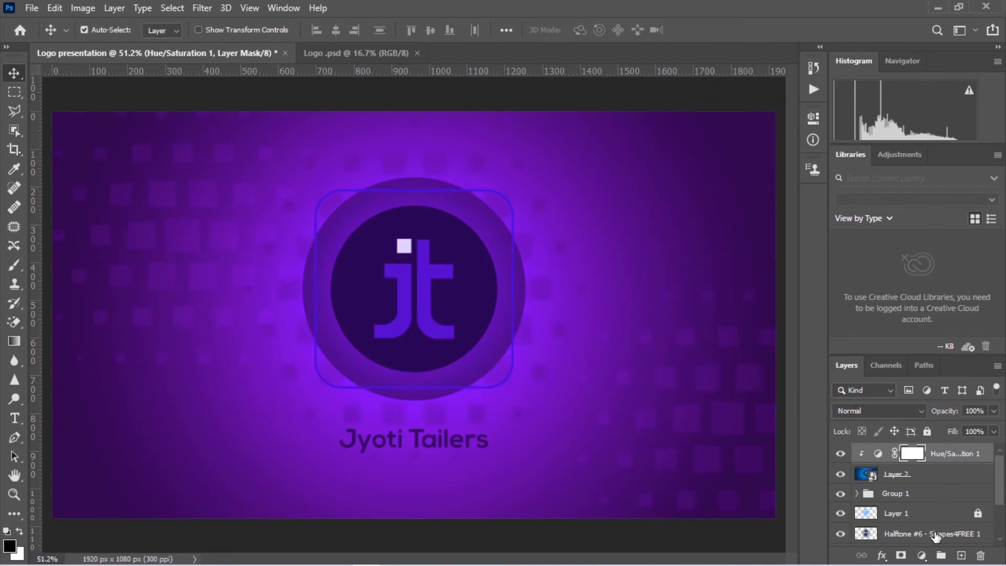
Stamp the visible purple design into a new layer above the Hue/Saturation adjustment and convert it to a smart object.
key("ctrl+alt+shift+e")
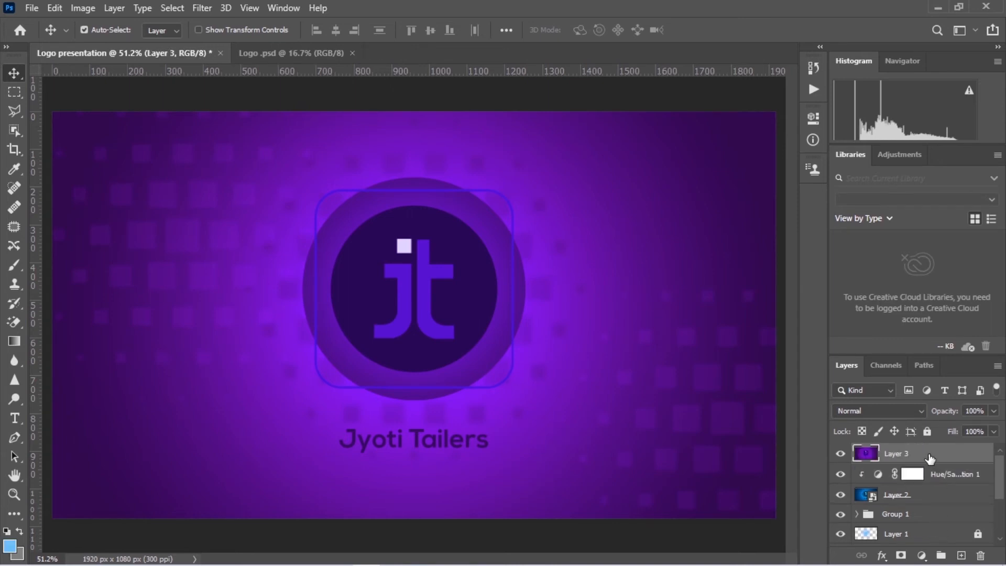
right_click(933, 454)
left_click(793, 206)
Add an empty layer above Layer 3 and set its blend mode to Linear Dodge (Add).
left_click(921, 555)
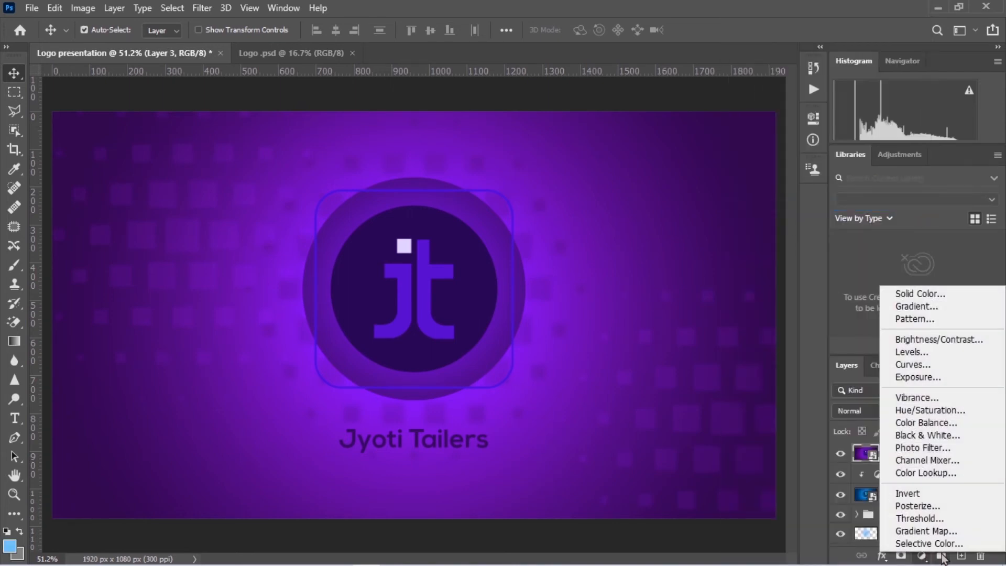
left_click(960, 557)
left_click(959, 557)
left_click(891, 411)
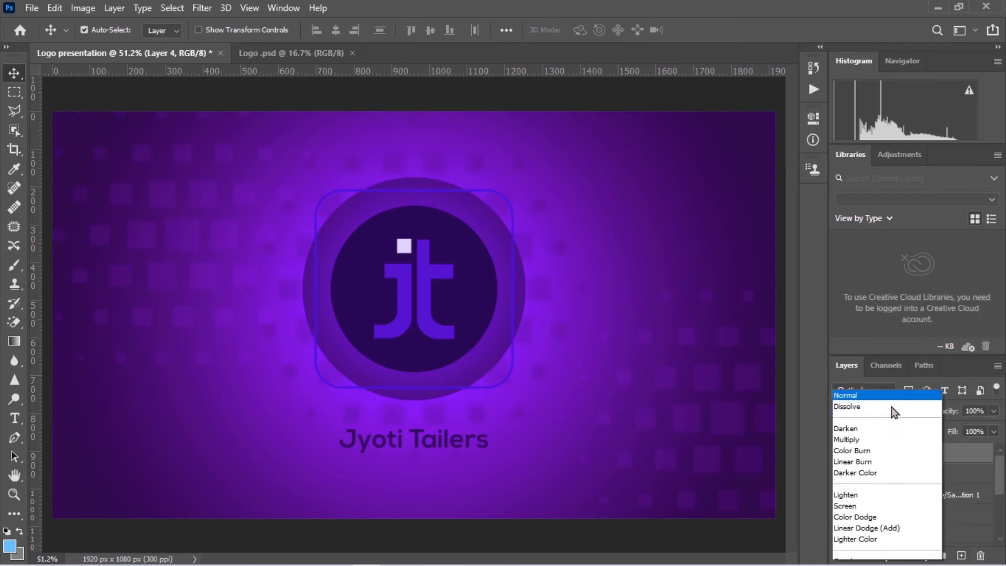
left_click(863, 343)
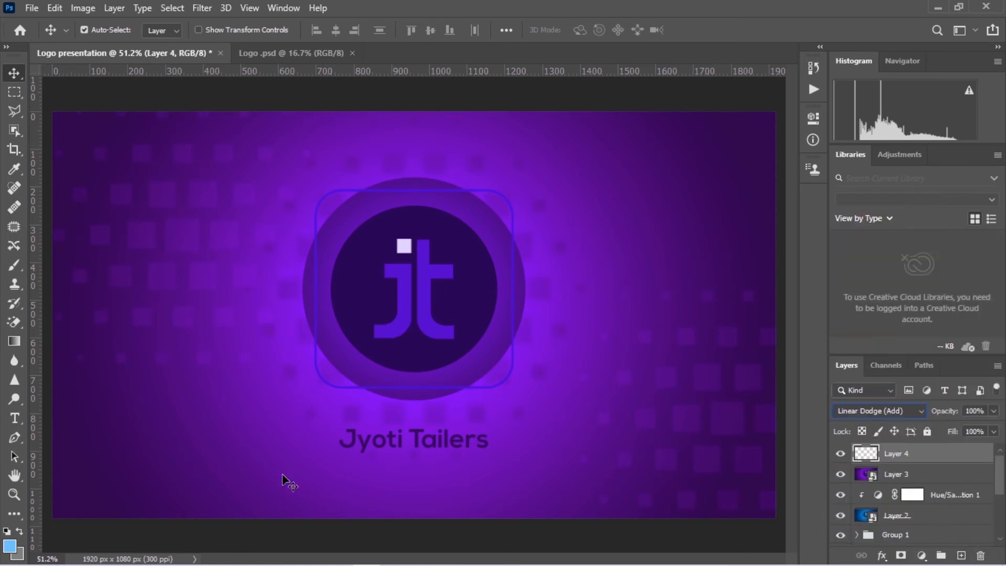
Sample the bright purple glow beside the logo (#7d00e7) as the brush colour and set a flattened 20 px soft round tip with 0% hardness.
left_click(14, 267)
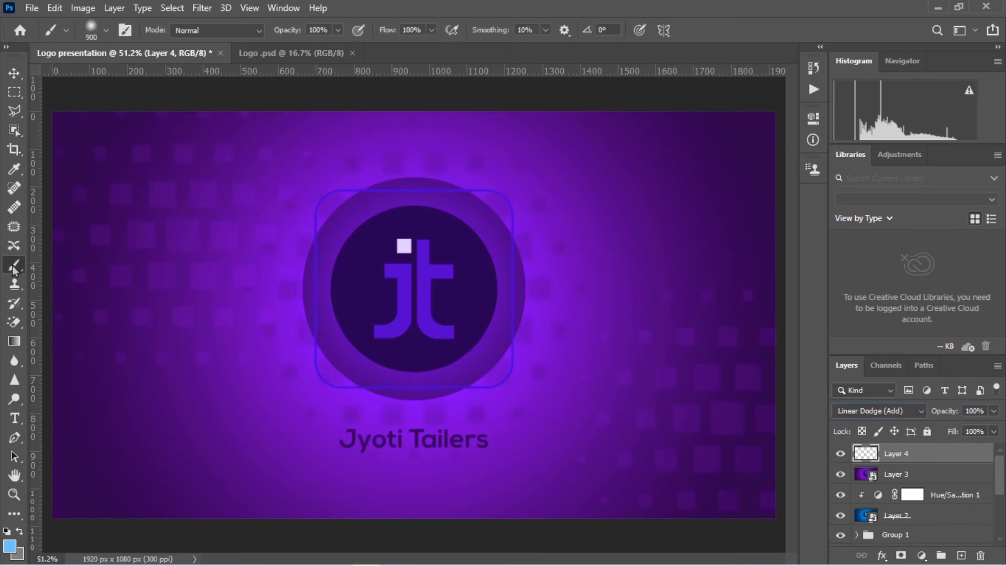
left_click(10, 549)
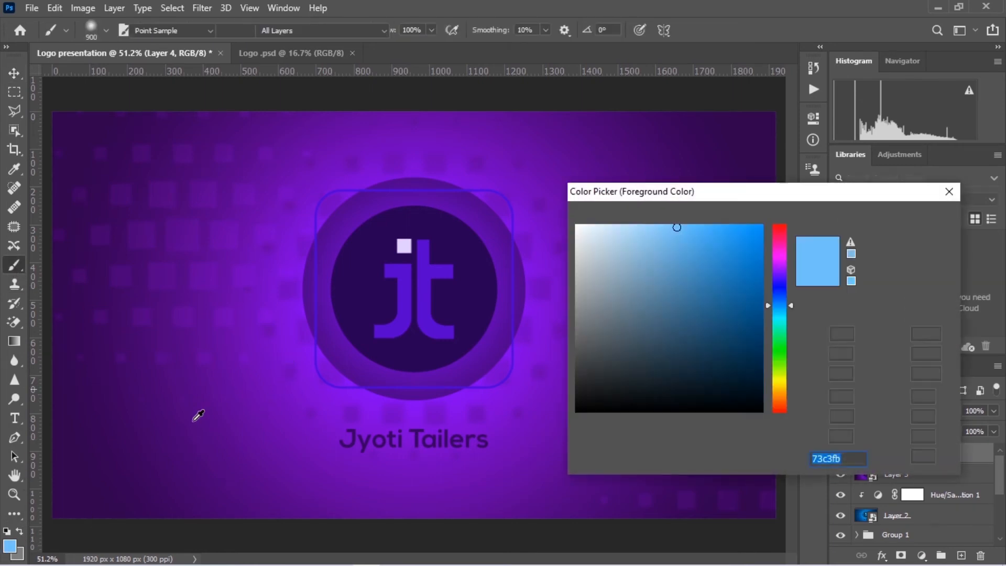
left_click(313, 352)
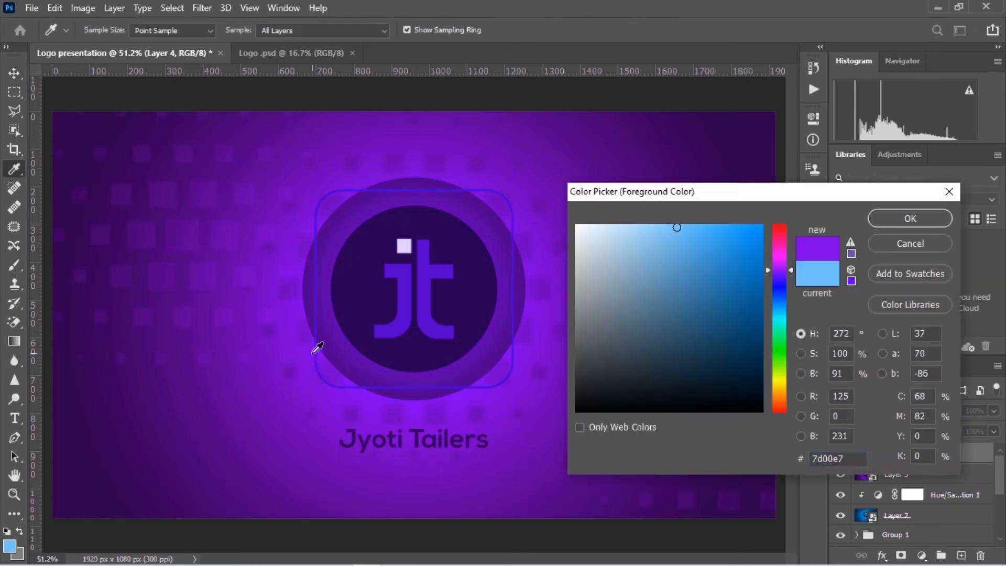
left_click(912, 223)
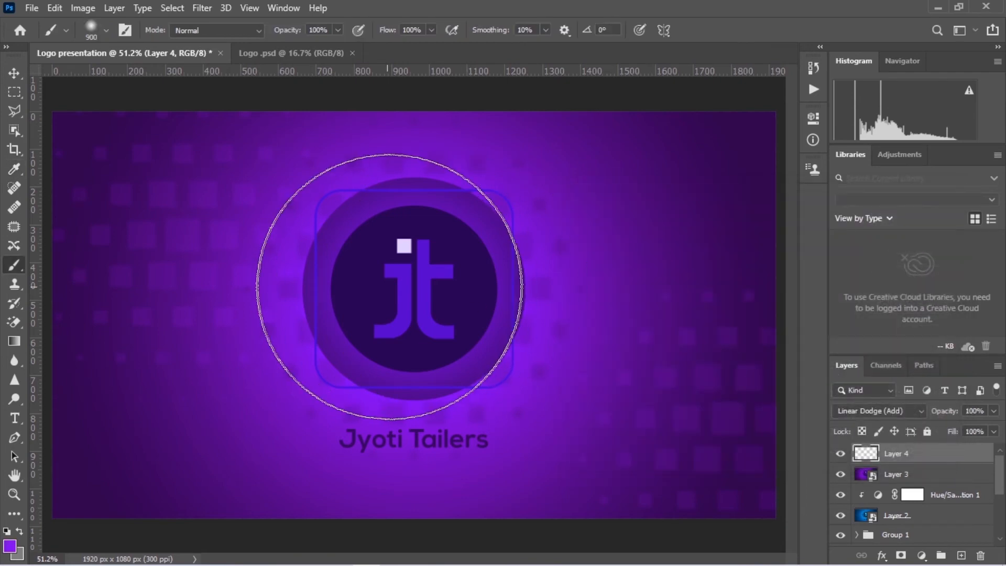
right_click(524, 213)
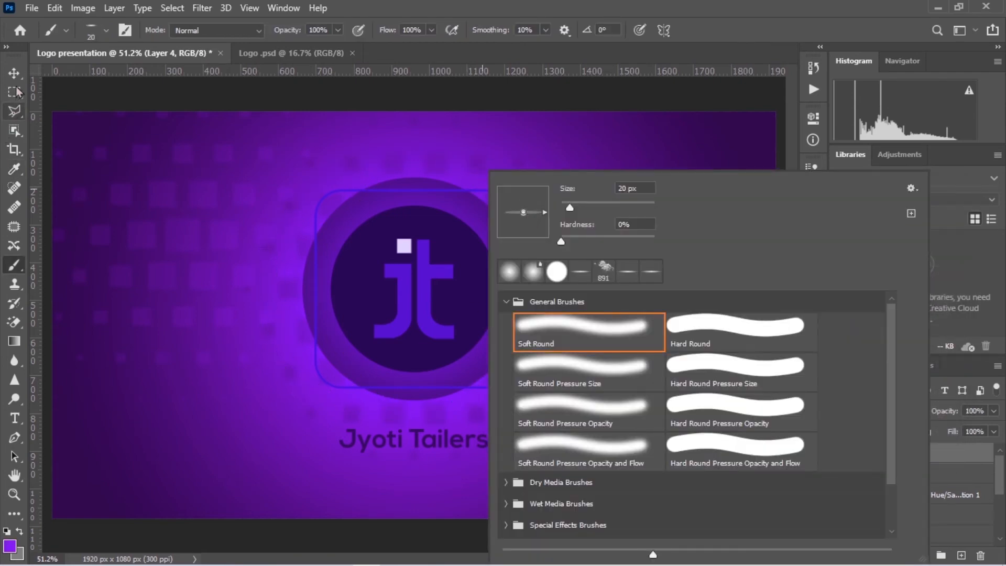
left_click(16, 266)
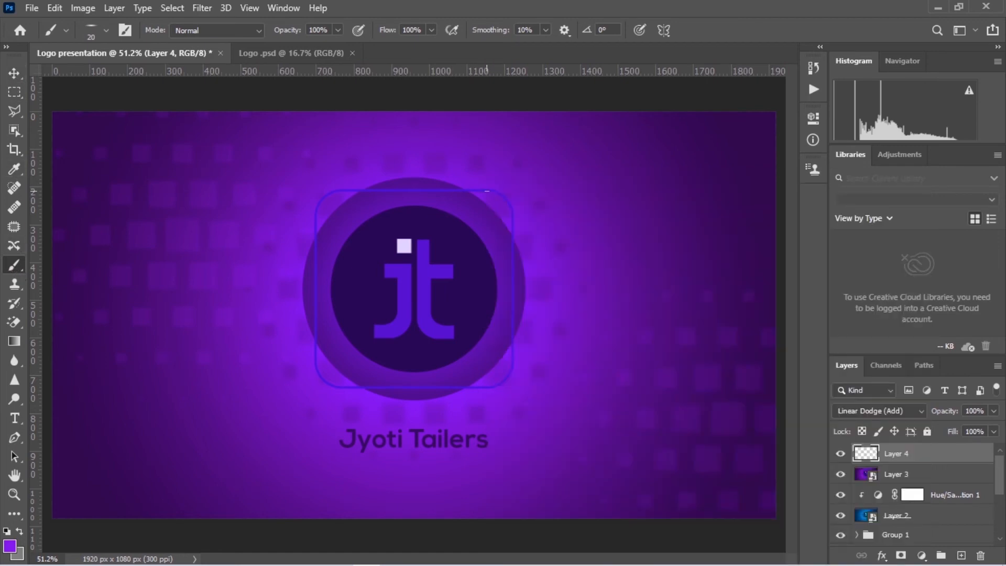
Paint thin light streaks with a 70 px flat brush along the t's crossbar and stem tops and the underside of the j's arm.
scroll(493, 192, "up", 5)
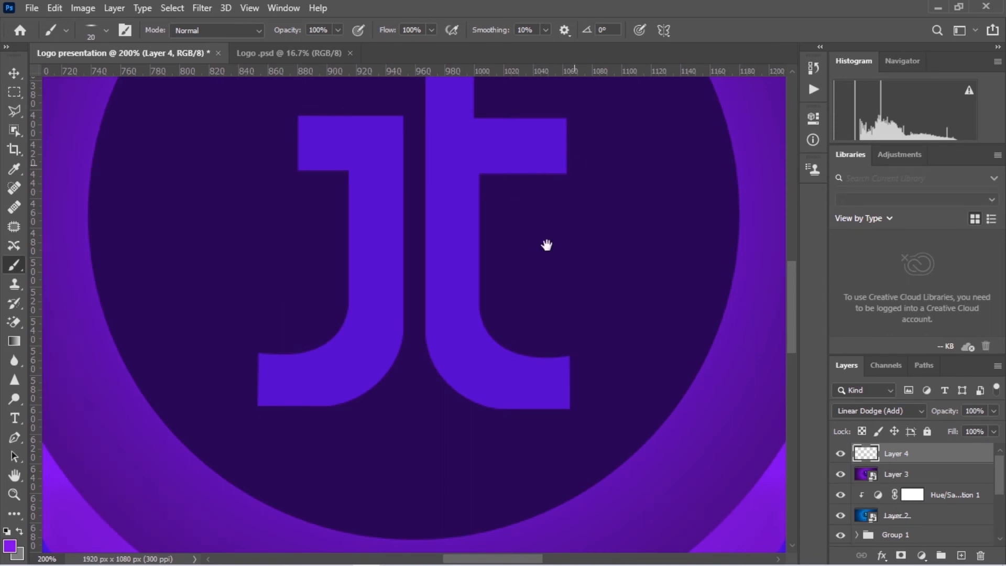
left_click_drag(547, 246, 491, 375)
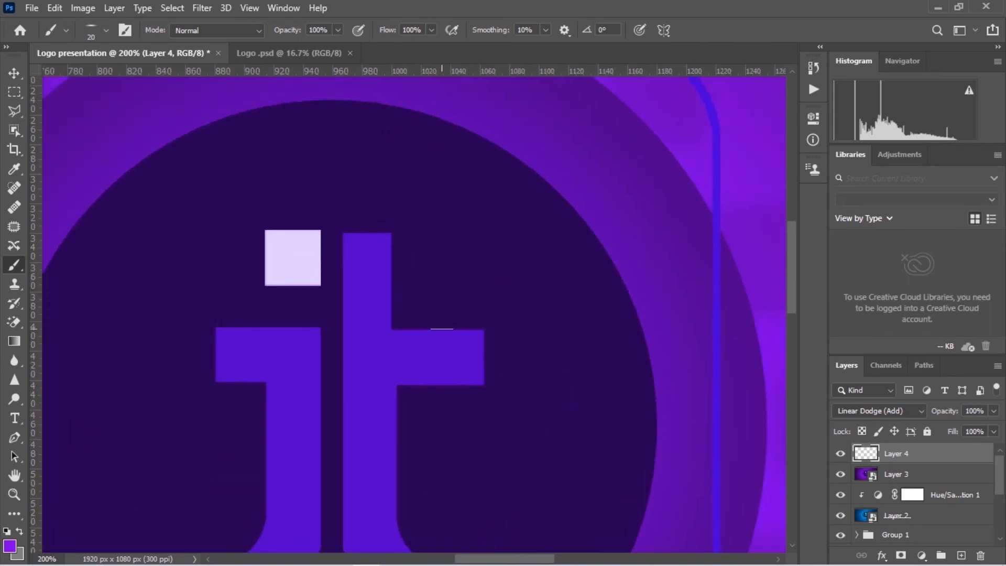
key("bracketright")
left_click(464, 331)
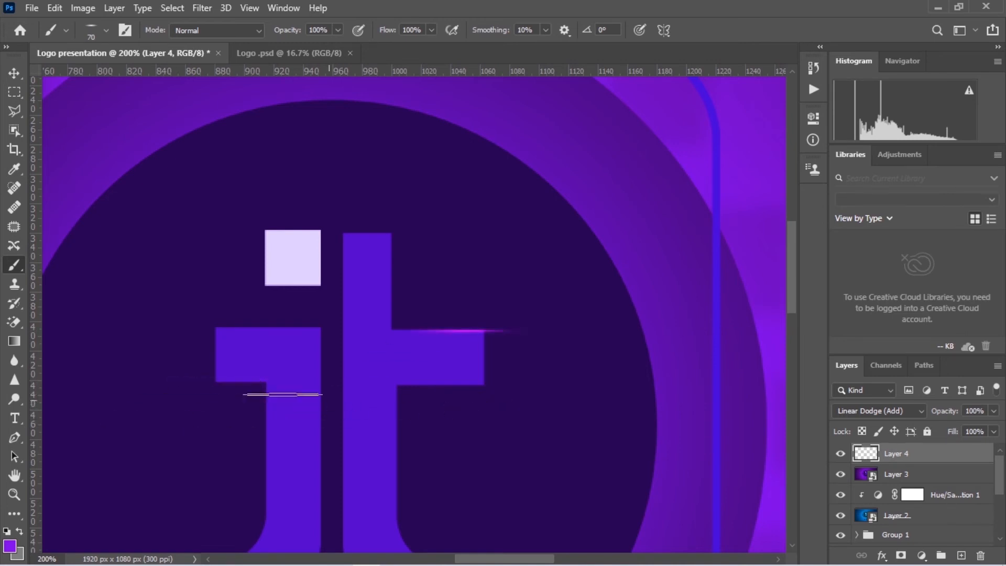
left_click(229, 381)
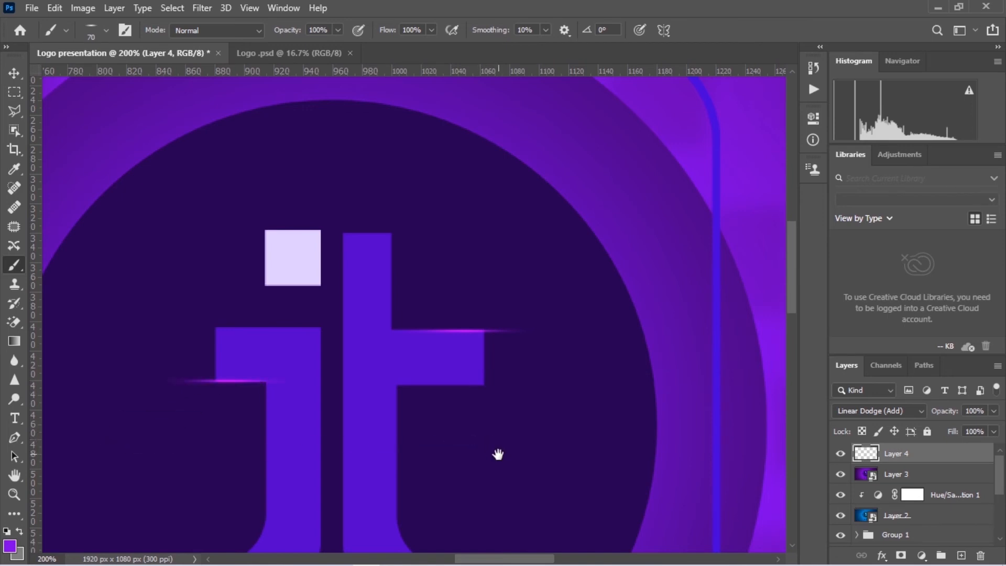
mouse_move(498, 454)
left_mouse_down()
mouse_move(508, 294)
mouse_move(480, 458)
left_mouse_up()
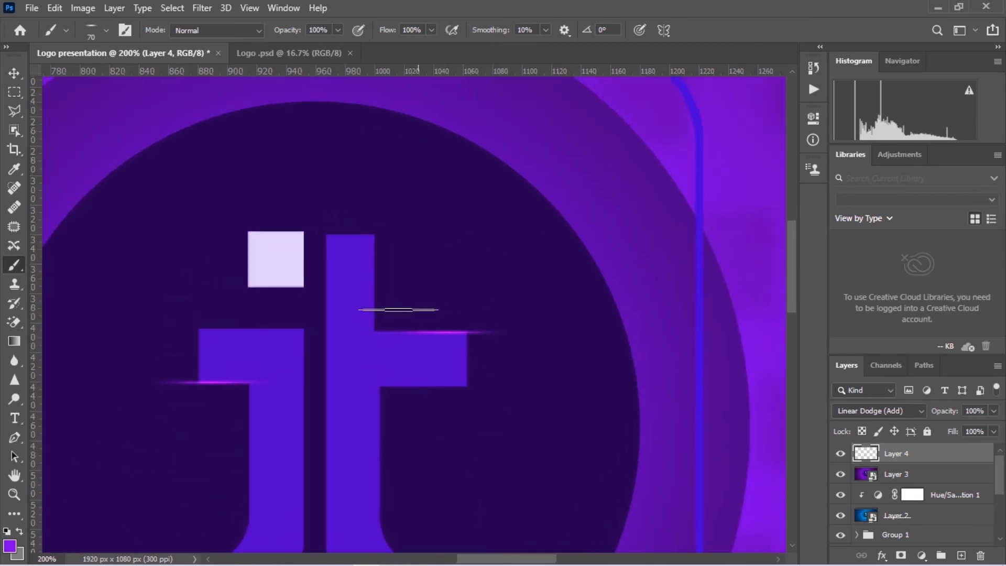
left_click(349, 236)
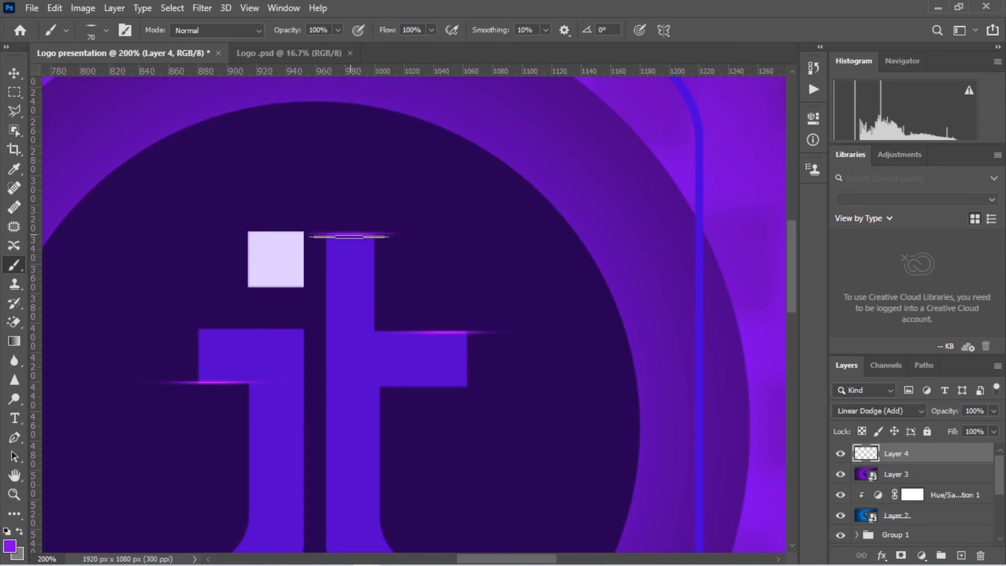
Enlarge the flat brush to 300 px and paint a light streak along the rounded frame's upper edge near its upper-right corner.
left_click_drag(547, 193, 461, 534)
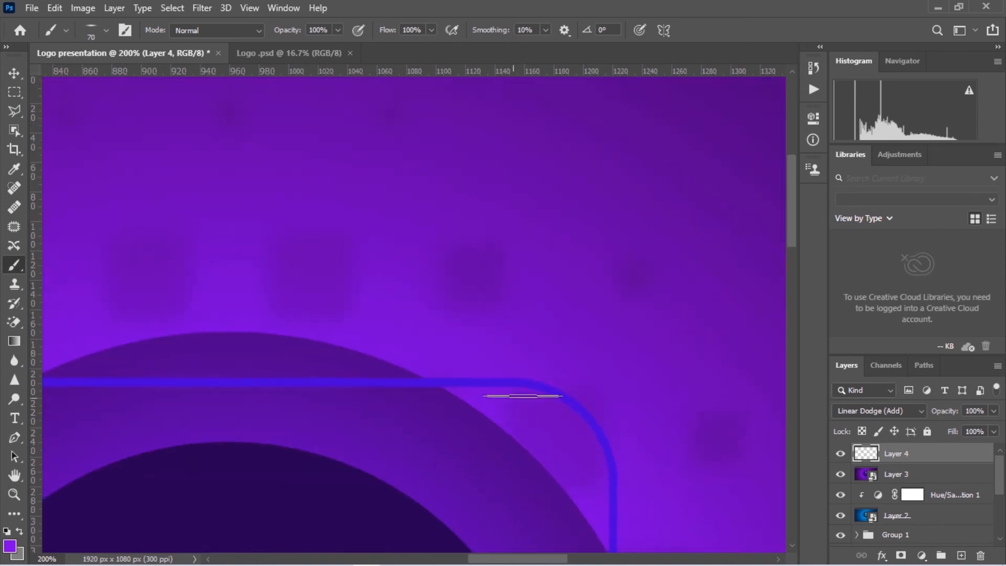
key("bracketright")
key("bracketright")
key("bracketright")
key("bracketright")
key("bracketright")
key("bracketright")
key("bracketright")
key("bracketright")
key("bracketright")
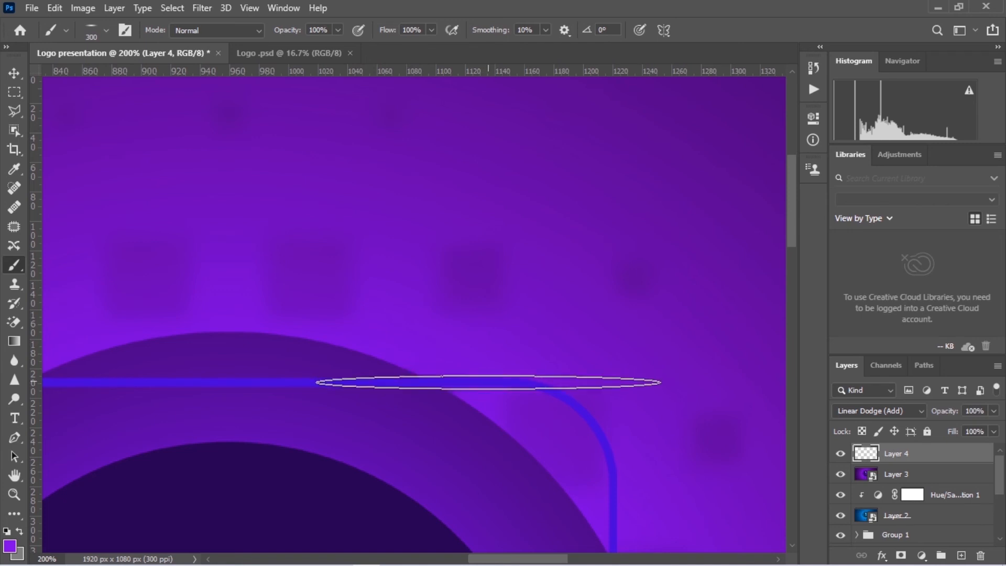
left_click(489, 381)
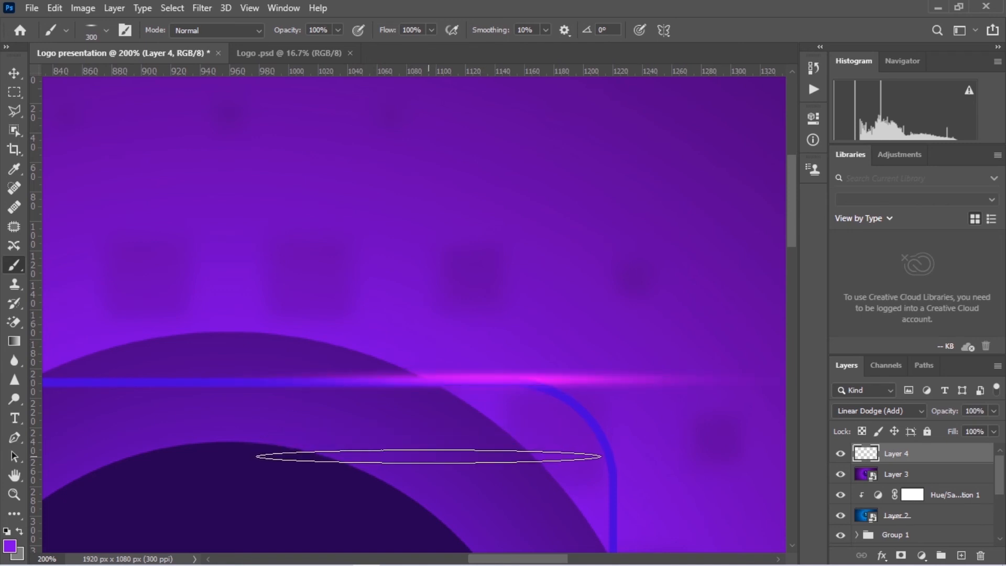
Paint a matching 300 px light streak on the rounded frame's lower edge at its lower-left corner.
key("space")
left_click_drag(407, 470, 638, 231)
left_click_drag(423, 454, 562, 153)
left_click_drag(512, 328, 576, 163)
left_click_drag(494, 355, 502, 248)
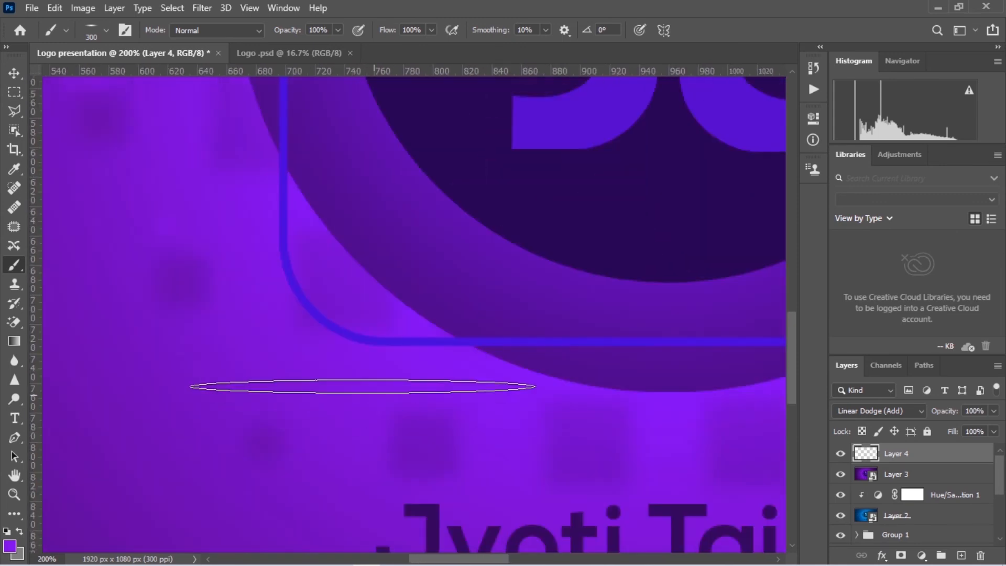
left_click(362, 341)
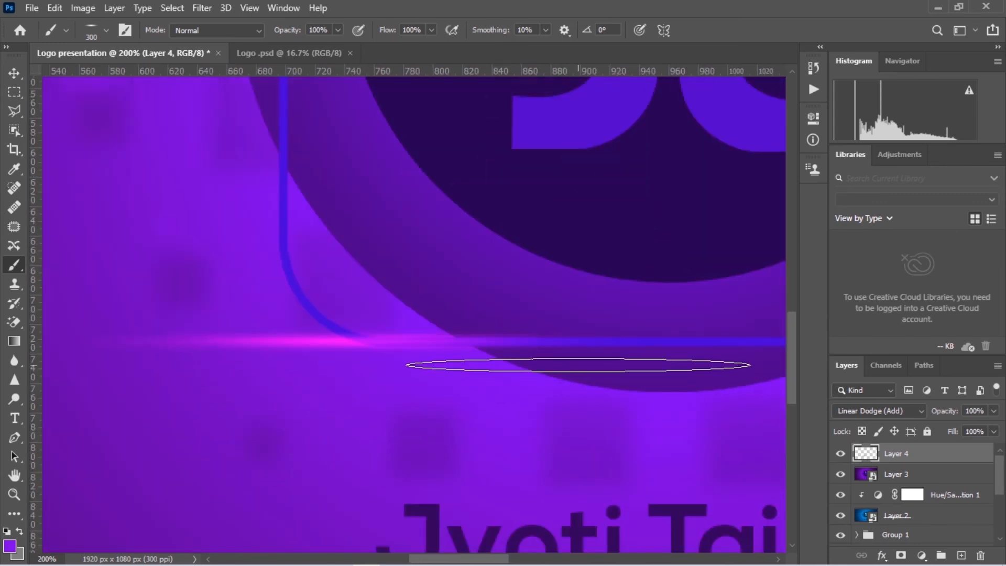
Compare the design with and without Layer 4's light streaks and stamp all visible layers into a new layer above it.
key("ctrl+0")
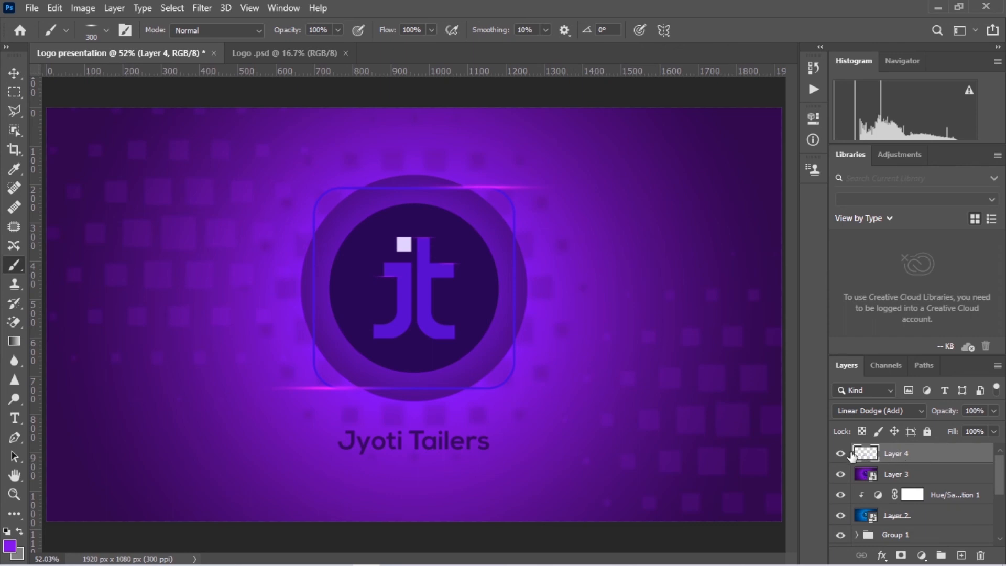
left_click(841, 453)
left_click(842, 454)
left_click(870, 481)
left_click(906, 458)
key("ctrl+alt+shift+e")
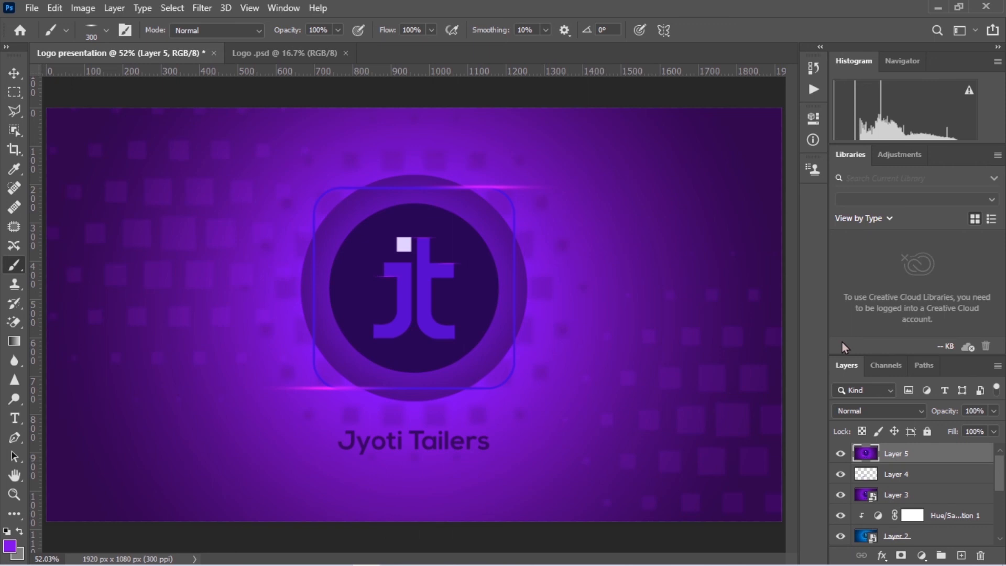